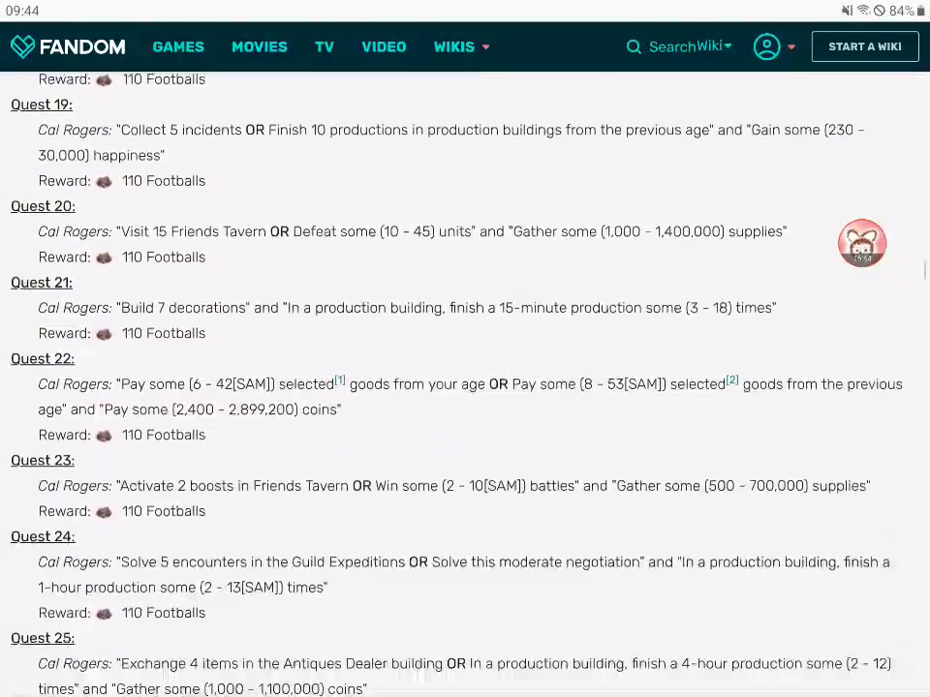
# Step: Read through the Forge Bowl quests and the Daily Questline on the 2021 Forge Bowl Event wiki page
pyautogui.scroll(-15, 465, 387)
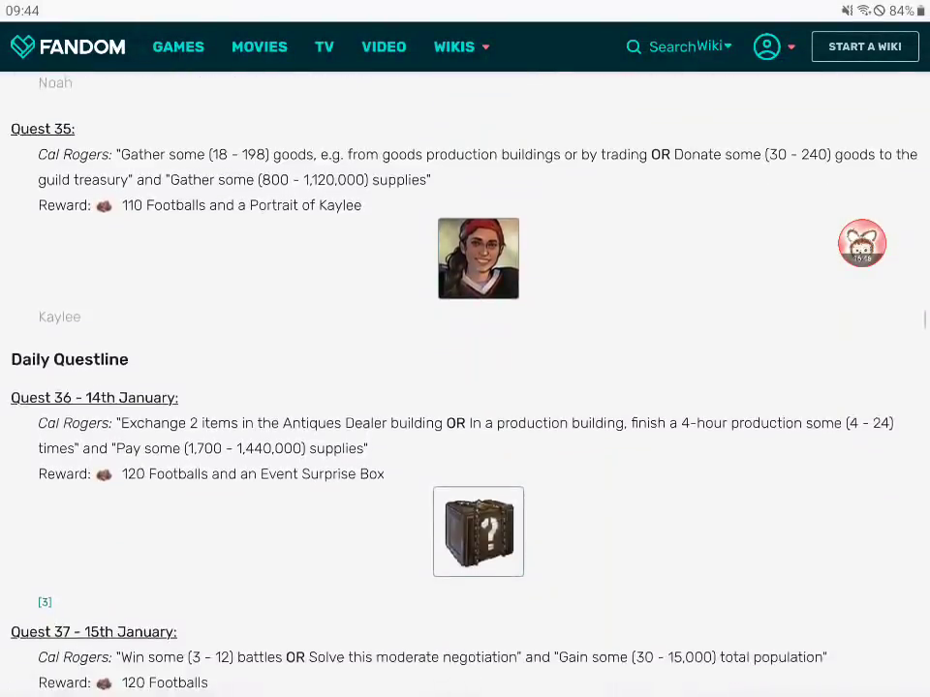
pyautogui.scroll(15, 465, 387)
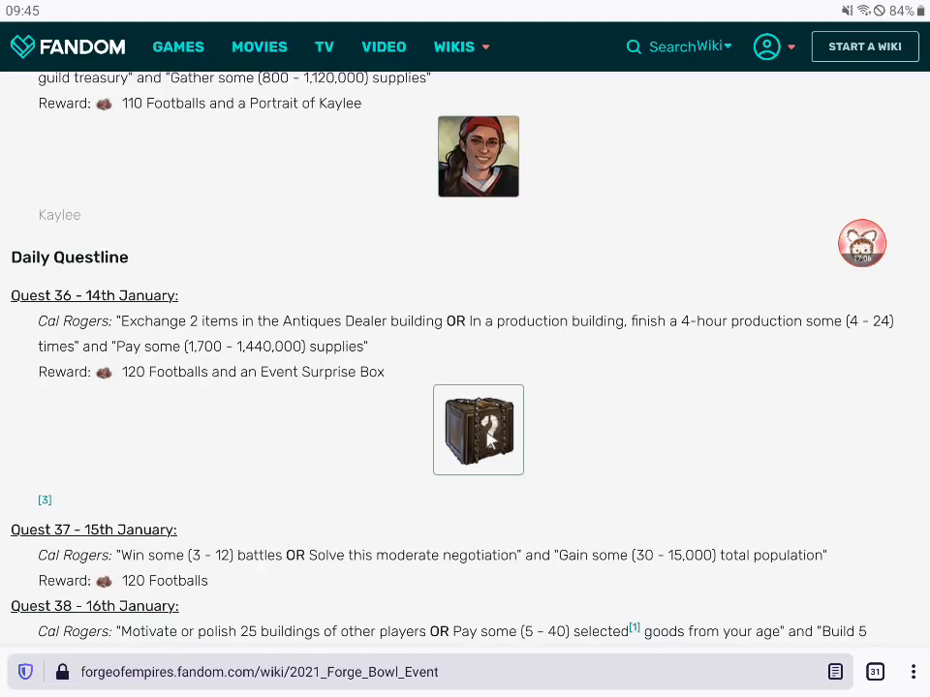
pyautogui.scroll(-6, 489, 441)
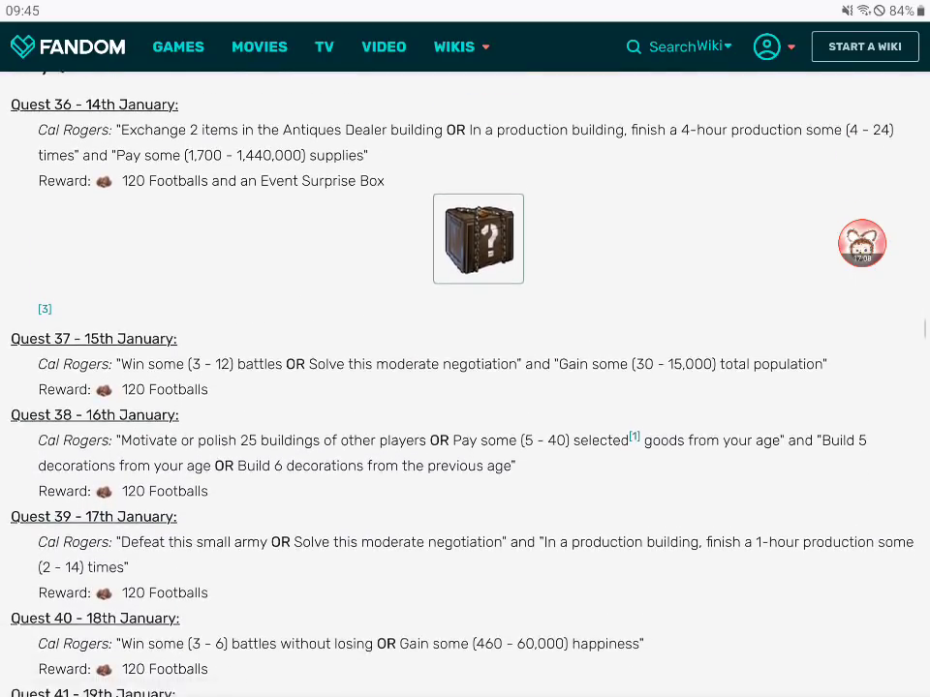
pyautogui.scroll(-8, 464, 388)
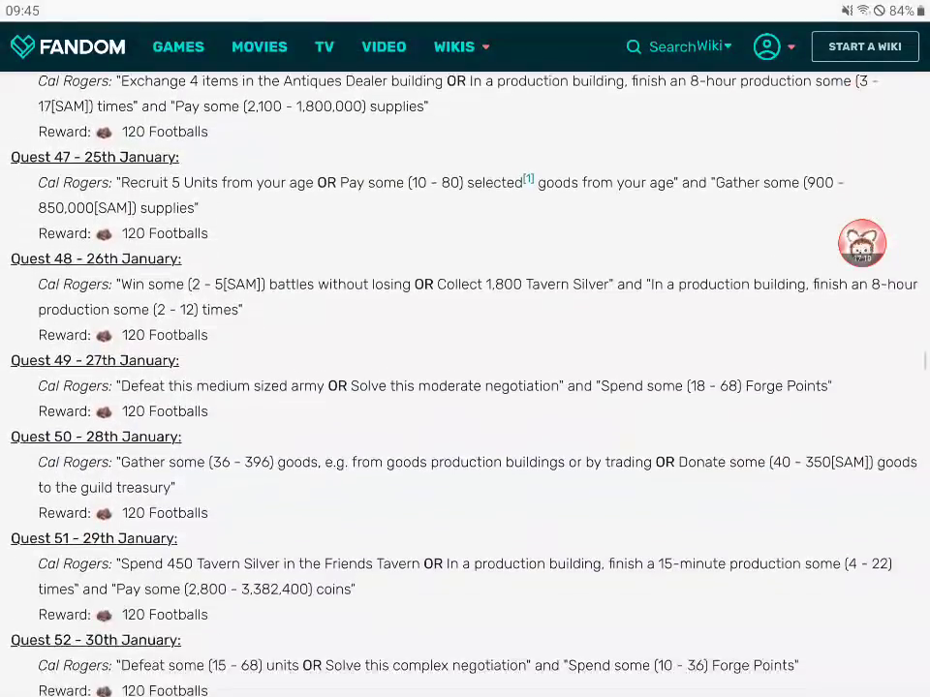
# Step: Examine the possible prizes, chances and costs in the Gold, Silver and Other Players tables
pyautogui.scroll(-15, 465, 387)
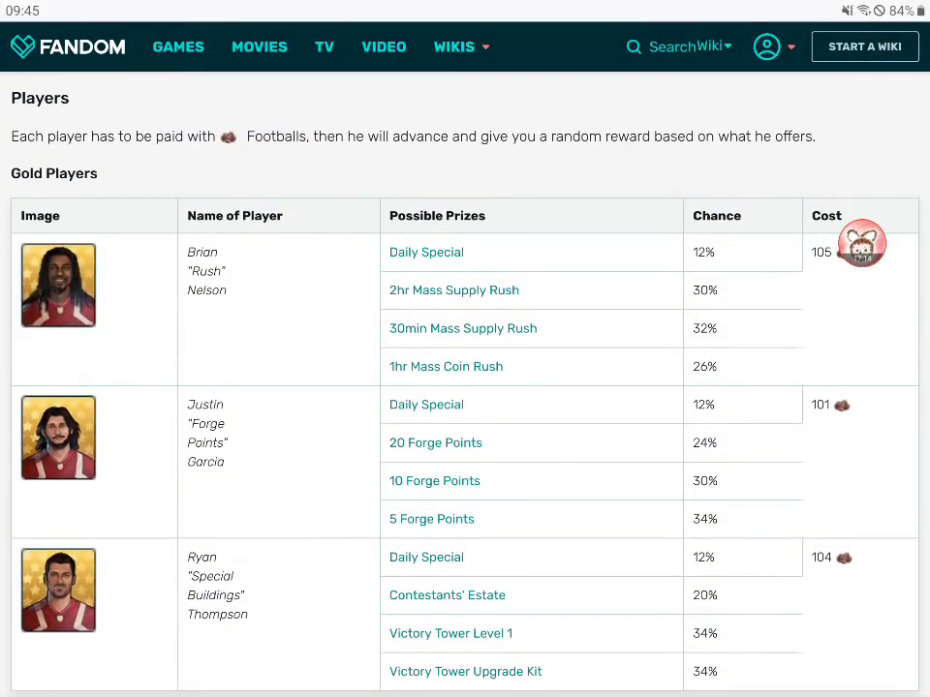
pyautogui.scroll(-2, 465, 387)
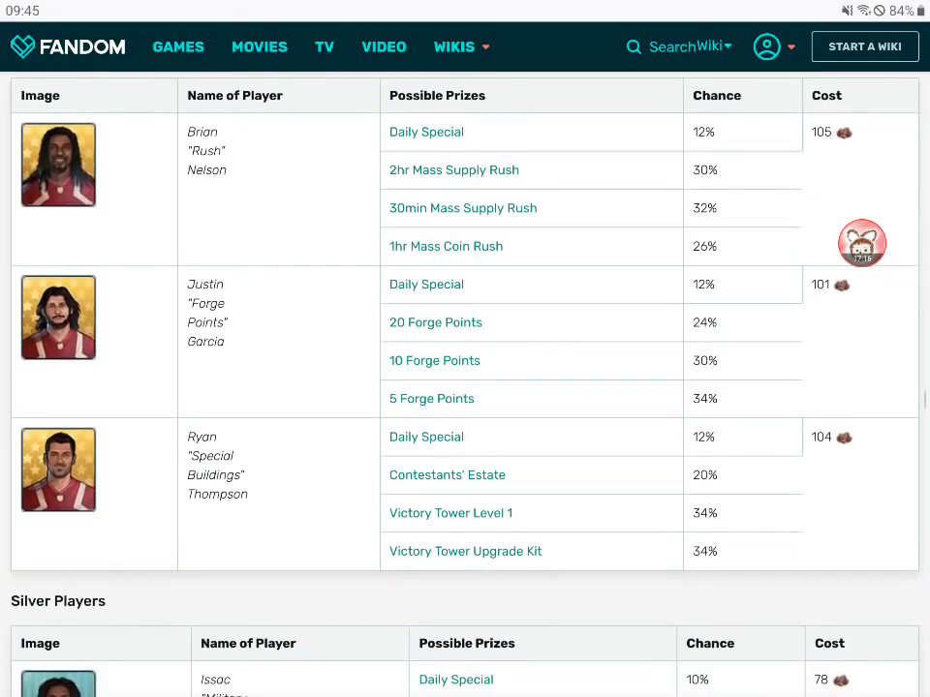
pyautogui.scroll(-1, 465, 387)
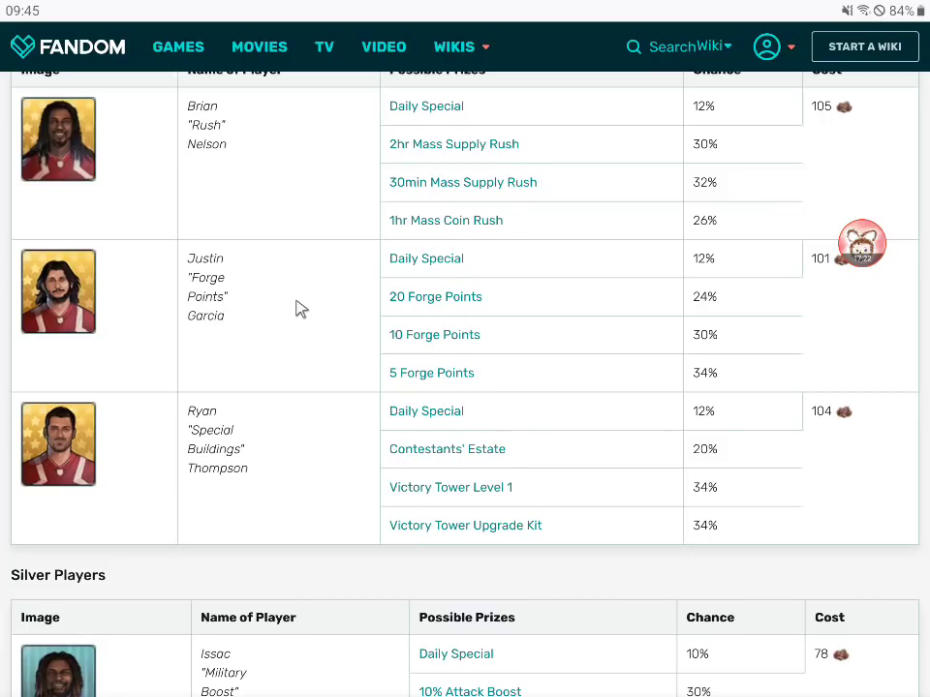
pyautogui.scroll(-5, 301, 307)
pyautogui.scroll(-7, 465, 388)
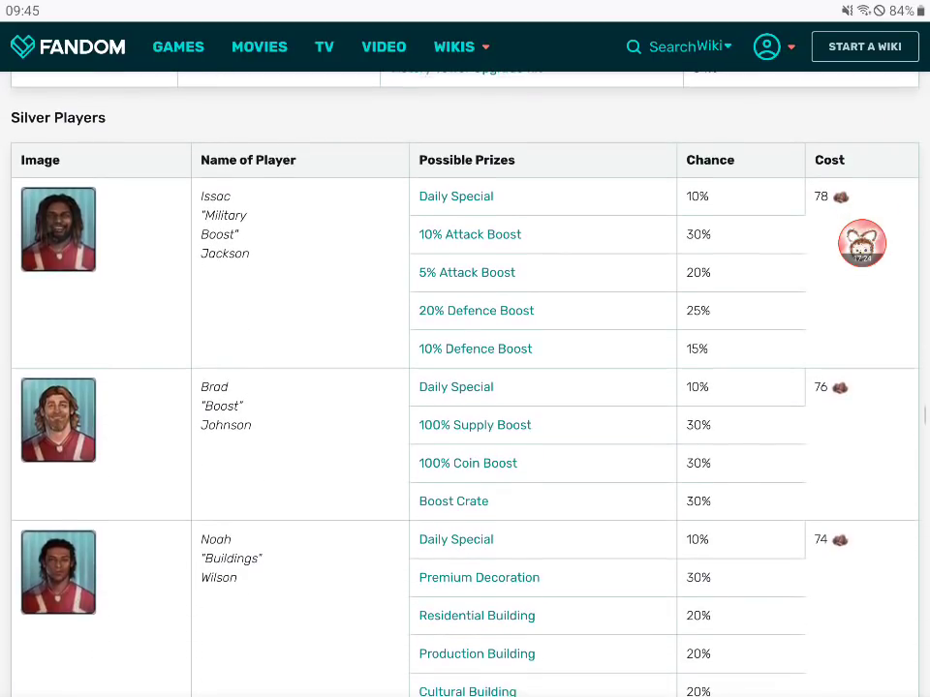
pyautogui.scroll(-5, 465, 388)
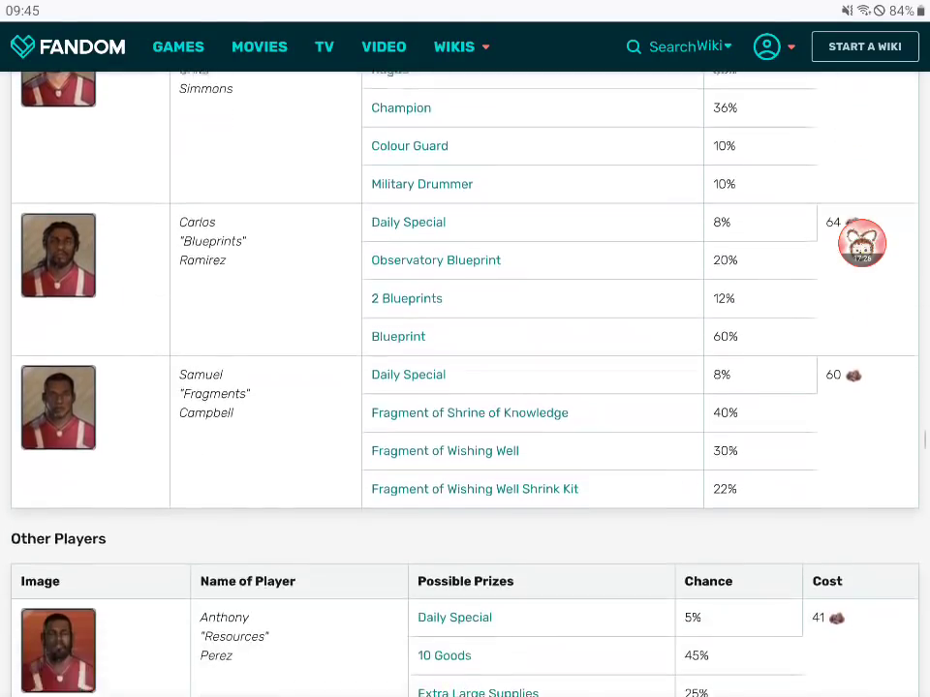
pyautogui.scroll(-1, 464, 388)
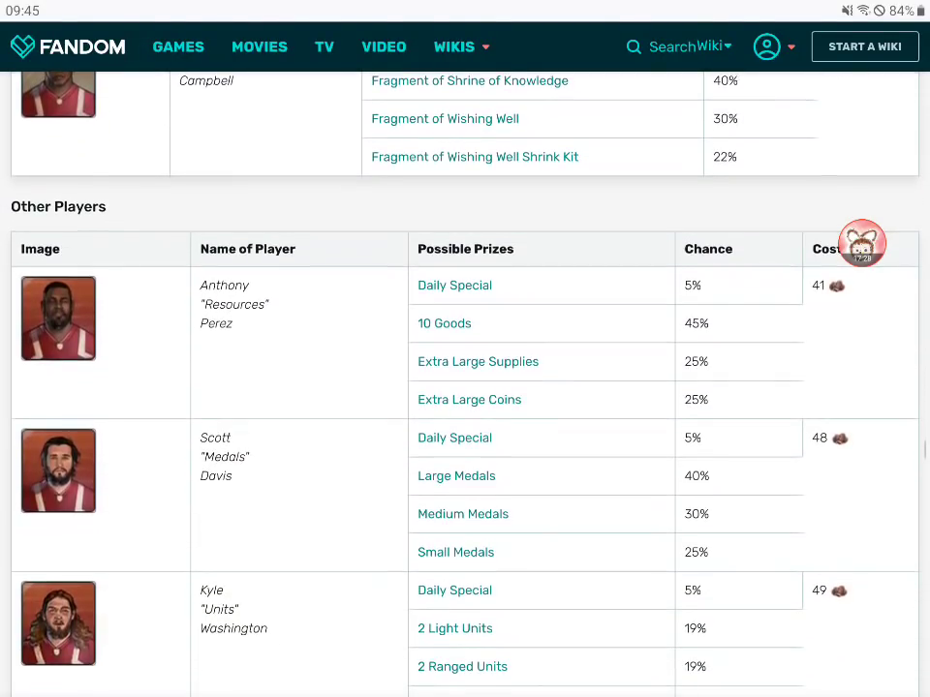
pyautogui.scroll(-1, 465, 388)
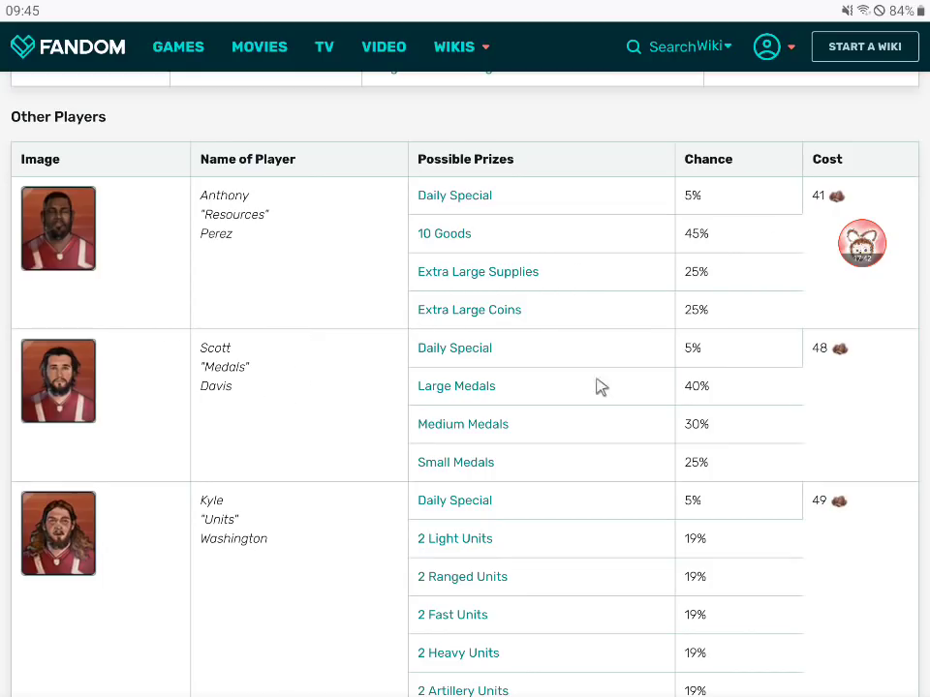
# Step: Examine the Sortable Cost ratio Players Summary table to compare the players' costs per yard and per daily special
pyautogui.scroll(-5, 525, 488)
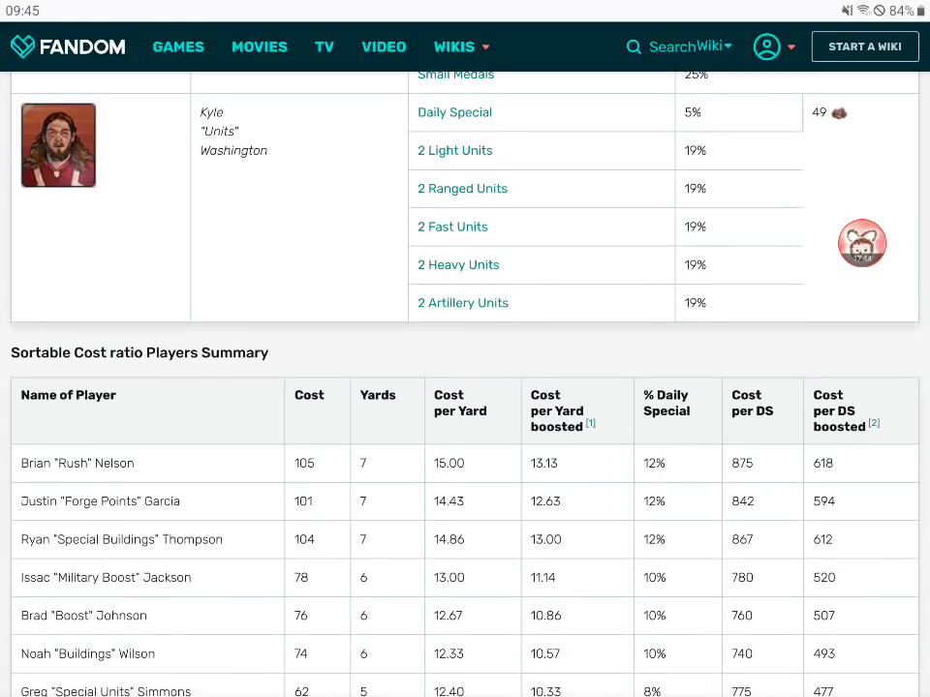
pyautogui.scroll(-3, 464, 436)
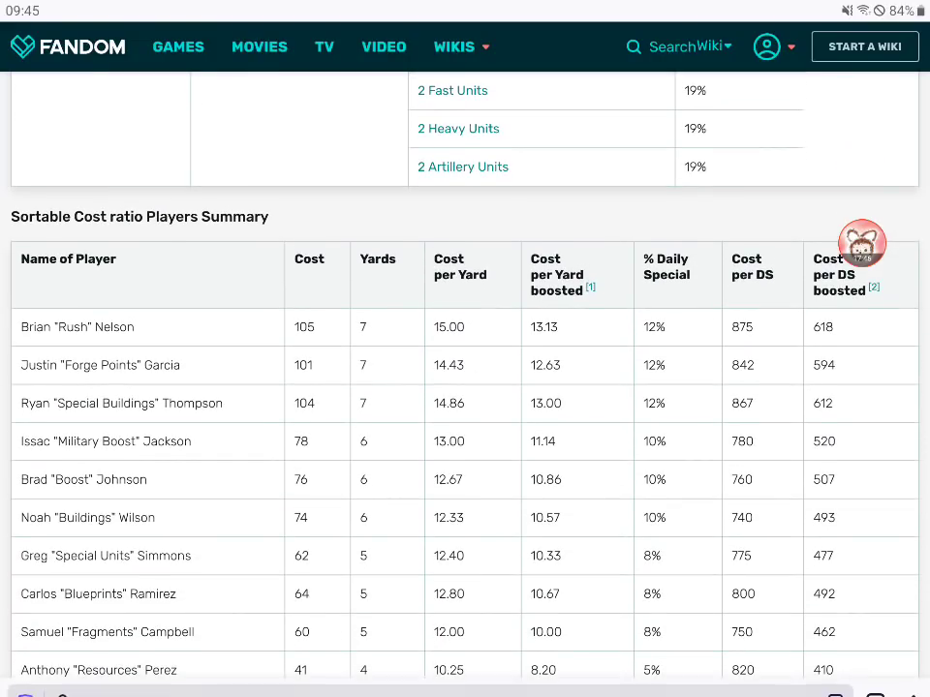
pyautogui.scroll(2, 465, 436)
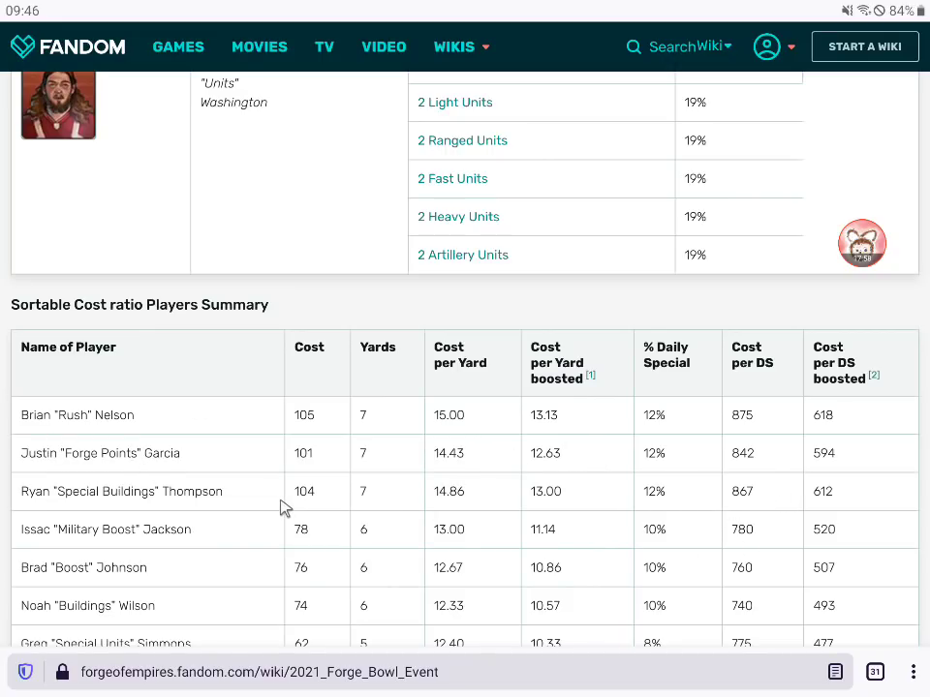
pyautogui.scroll(-4, 283, 504)
pyautogui.scroll(2, 465, 387)
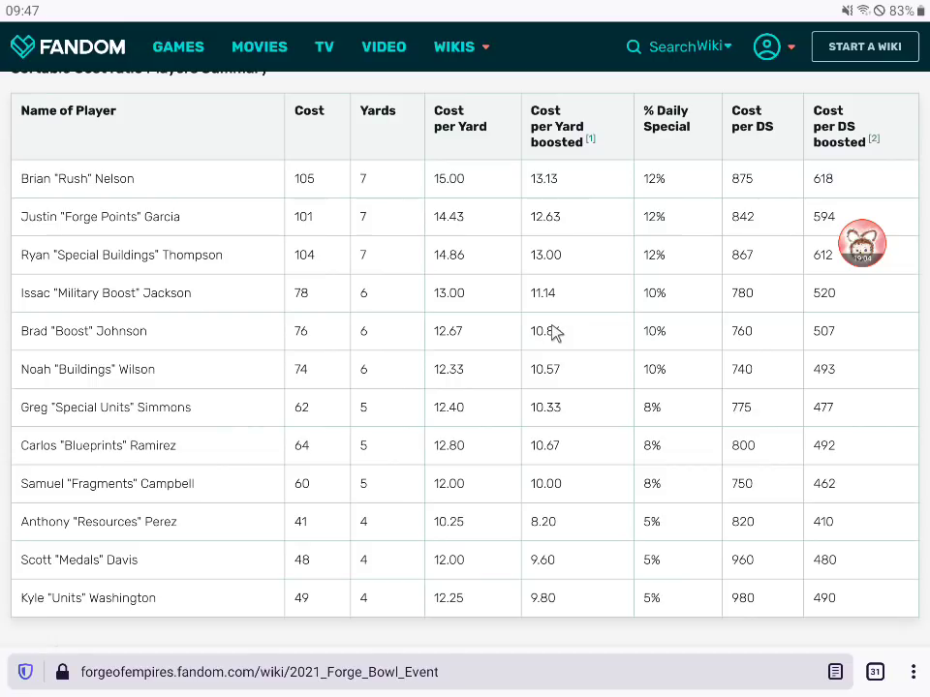
# Step: Switch to the foe-rechner.de event overview already open in the browser and open the Forge Bowl Event 2021 quest checklist
pyautogui.press('super+Tab')
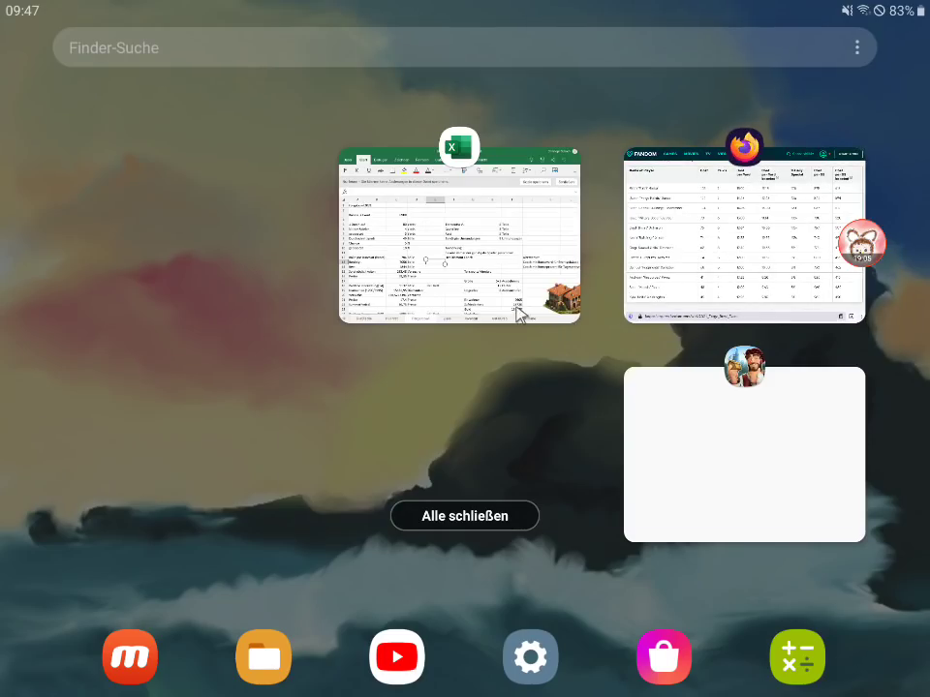
pyautogui.click(712, 271)
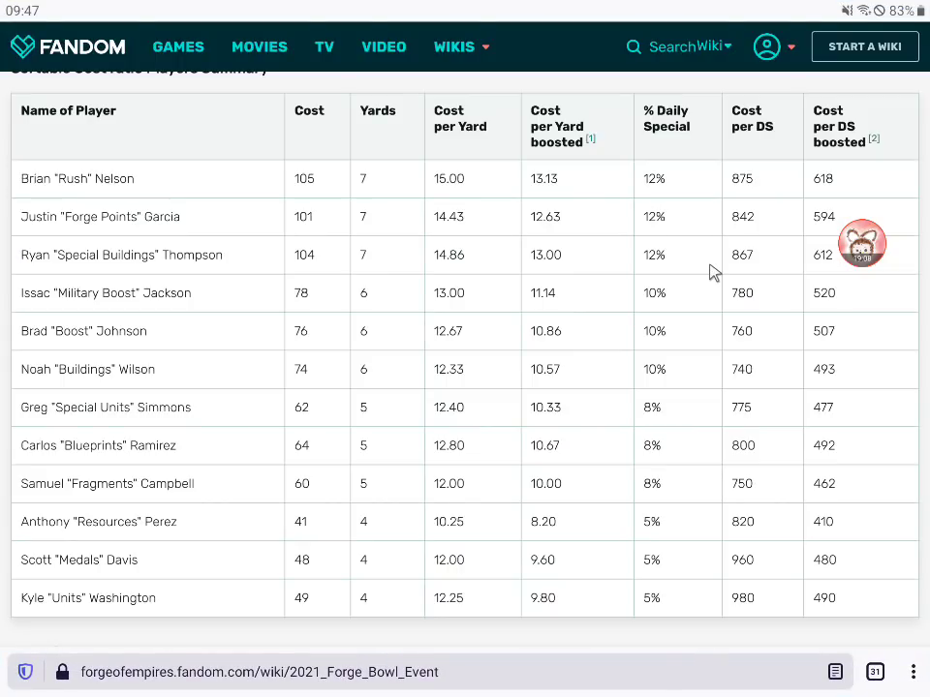
pyautogui.click(875, 671)
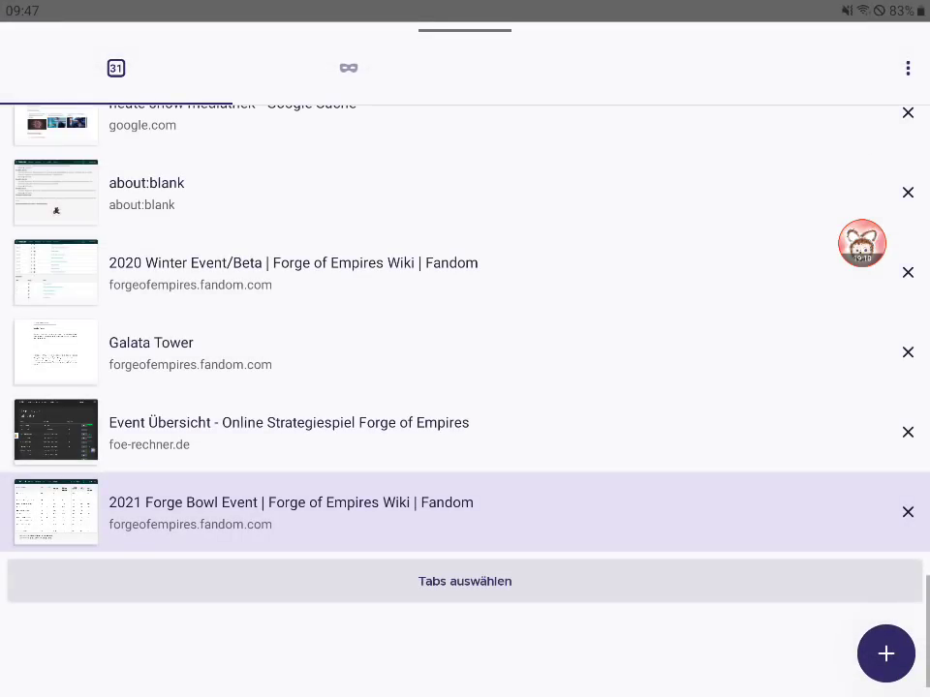
pyautogui.click(288, 431)
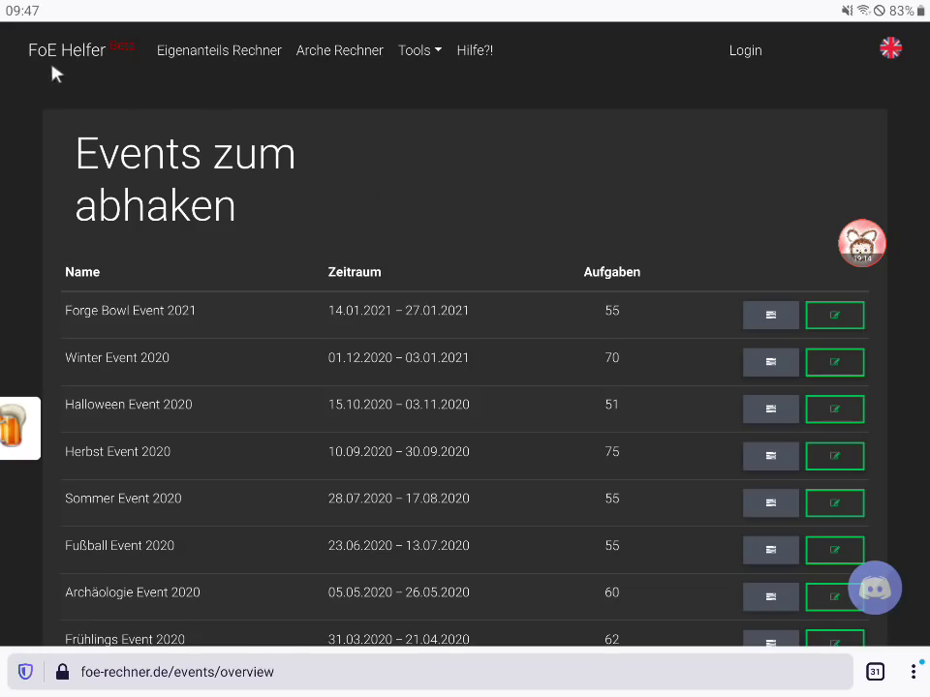
pyautogui.click(432, 56)
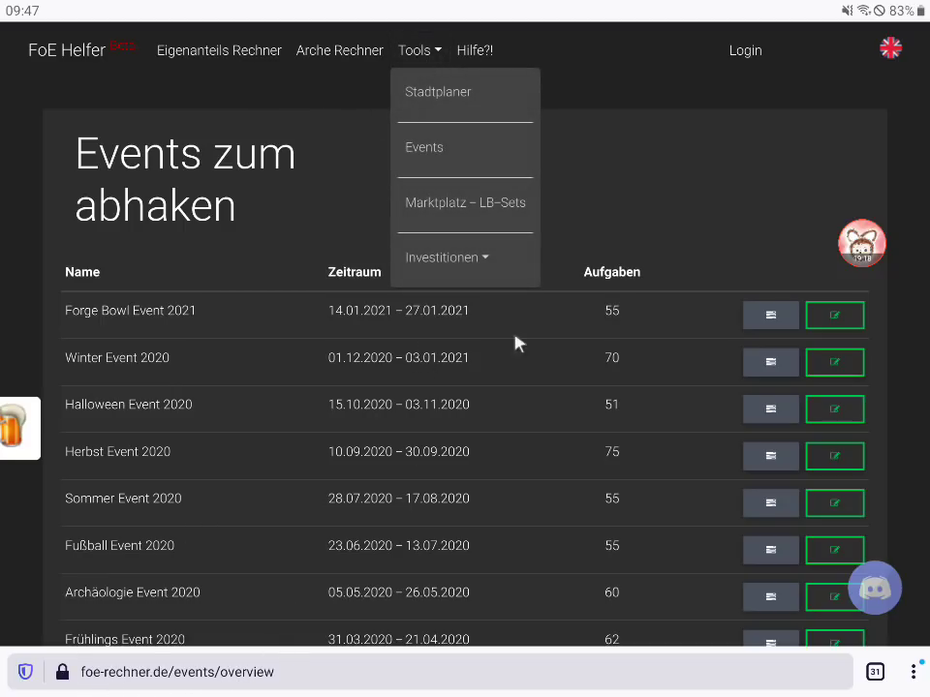
pyautogui.click(782, 316)
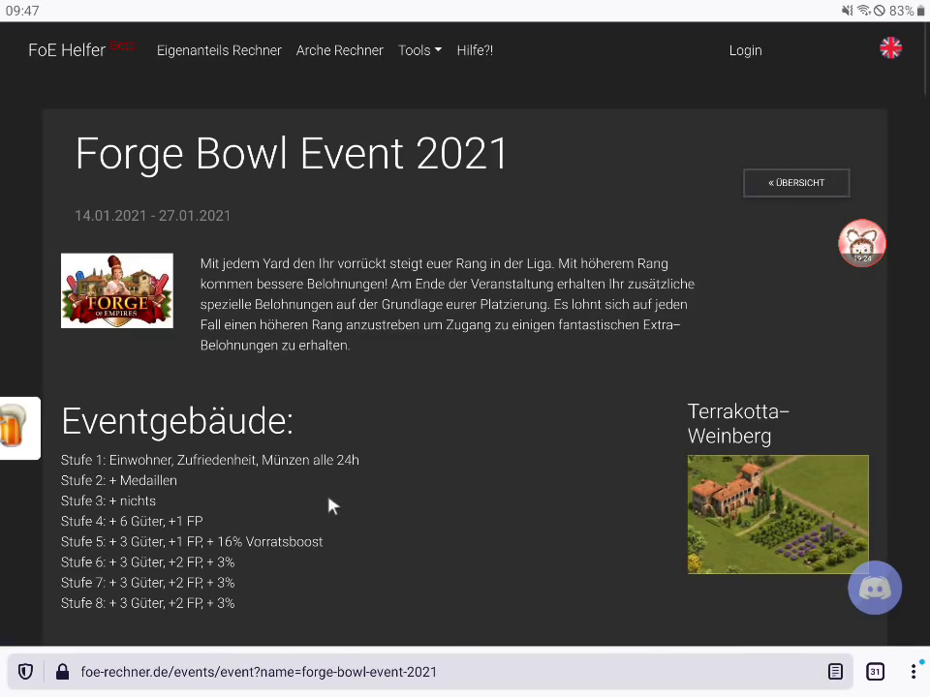
# Step: Mark quests 1 to 5 as completed in the Forge Bowl Event 2021 quest list
pyautogui.scroll(-3, 318, 529)
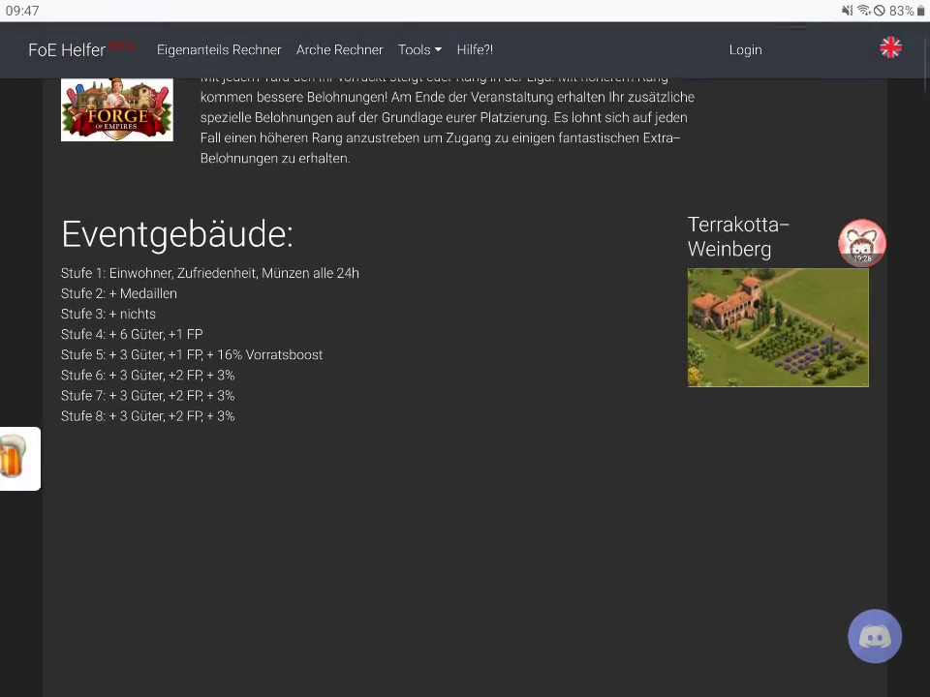
pyautogui.scroll(-2, 319, 533)
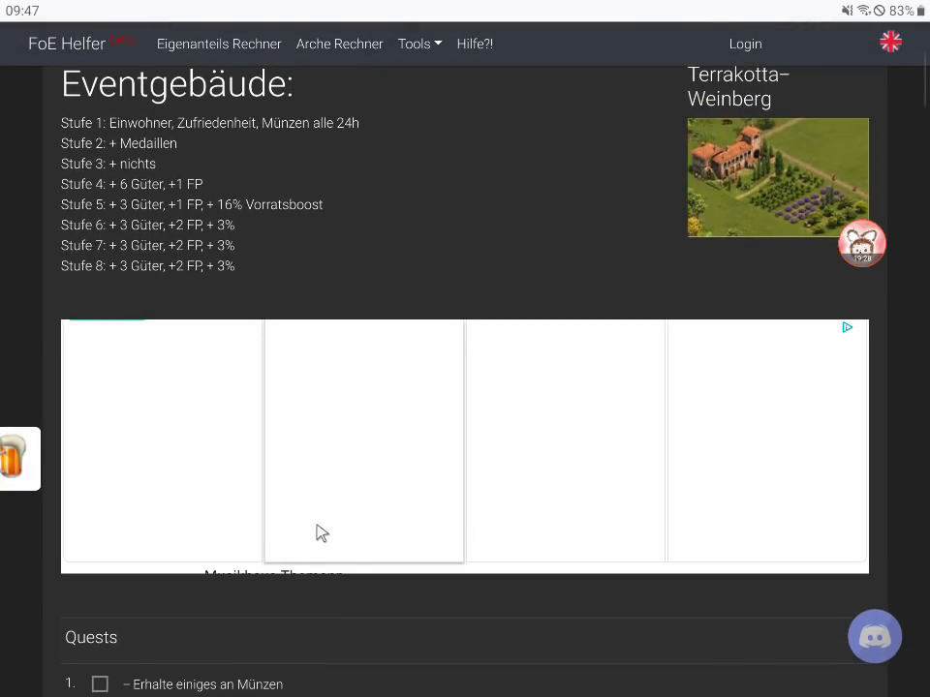
pyautogui.scroll(-5, 321, 533)
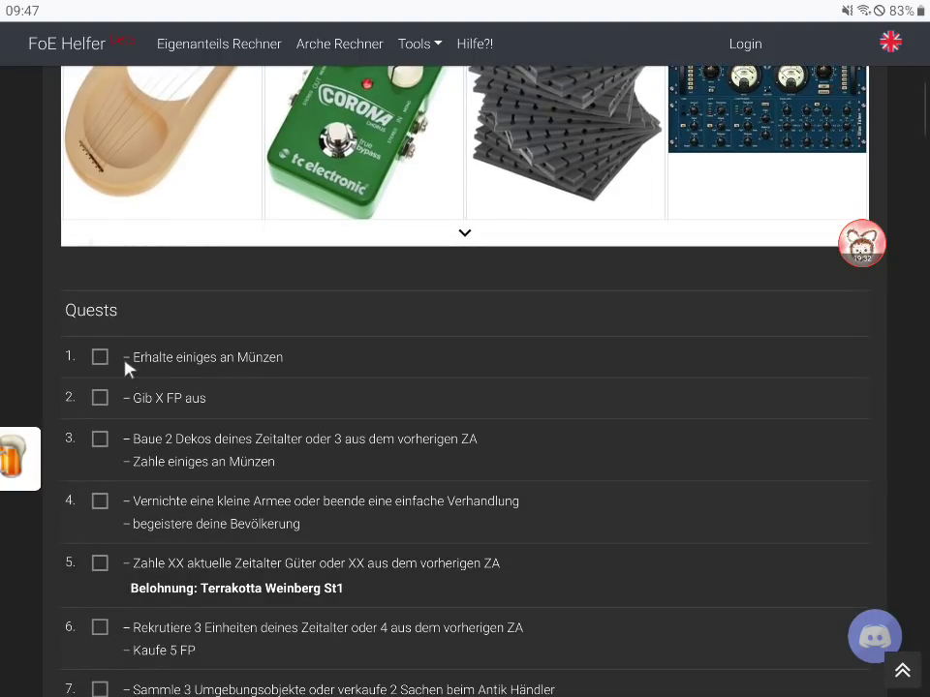
pyautogui.click(100, 399)
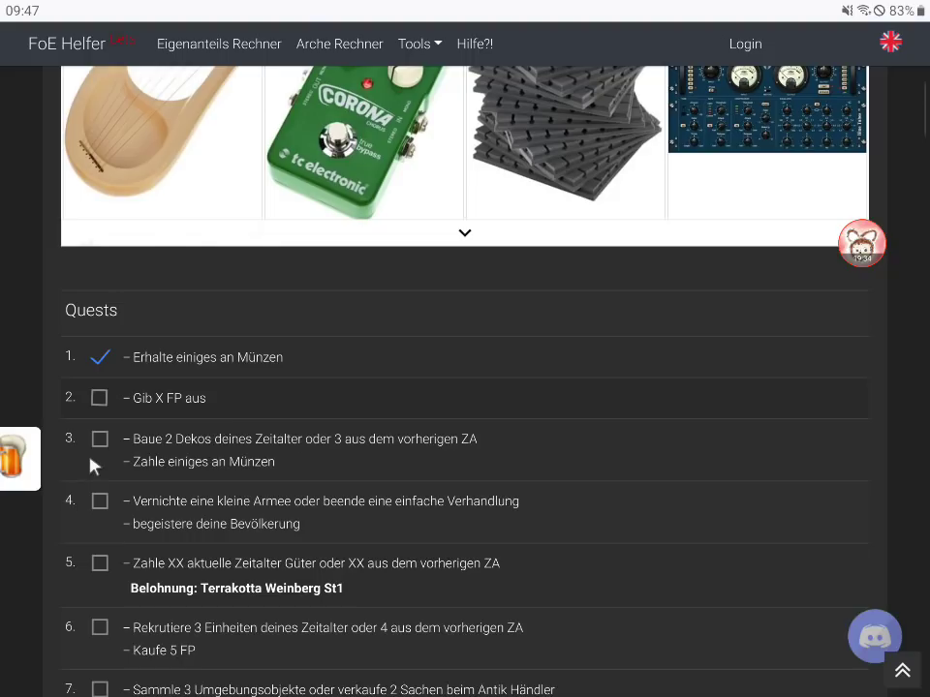
pyautogui.click(100, 501)
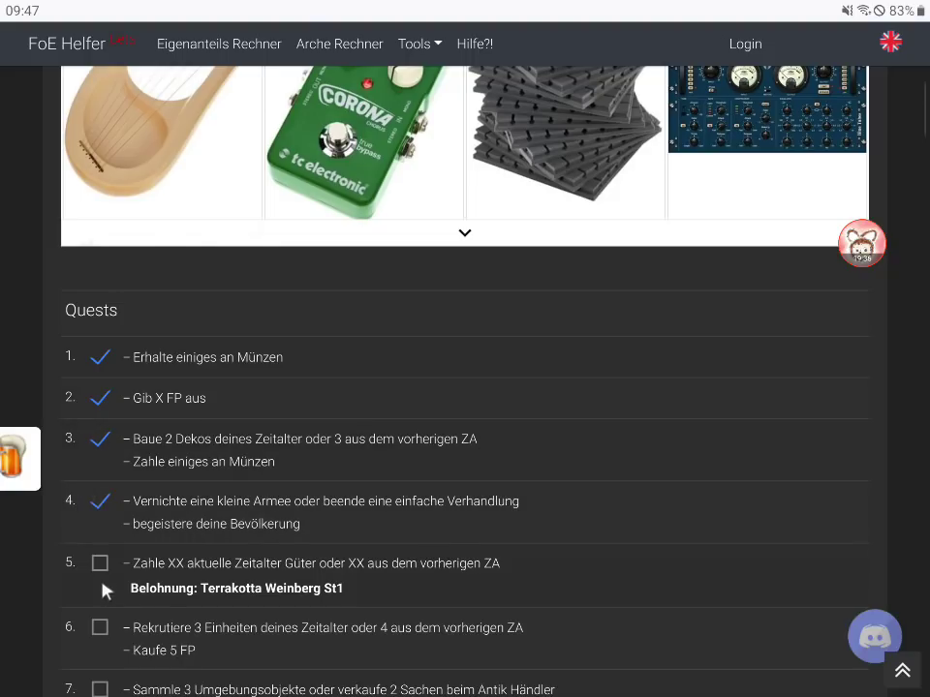
pyautogui.click(100, 567)
# Step: Read through the unchecked quests 6 to 26 and their rewards in the checklist
pyautogui.scroll(-3, 329, 654)
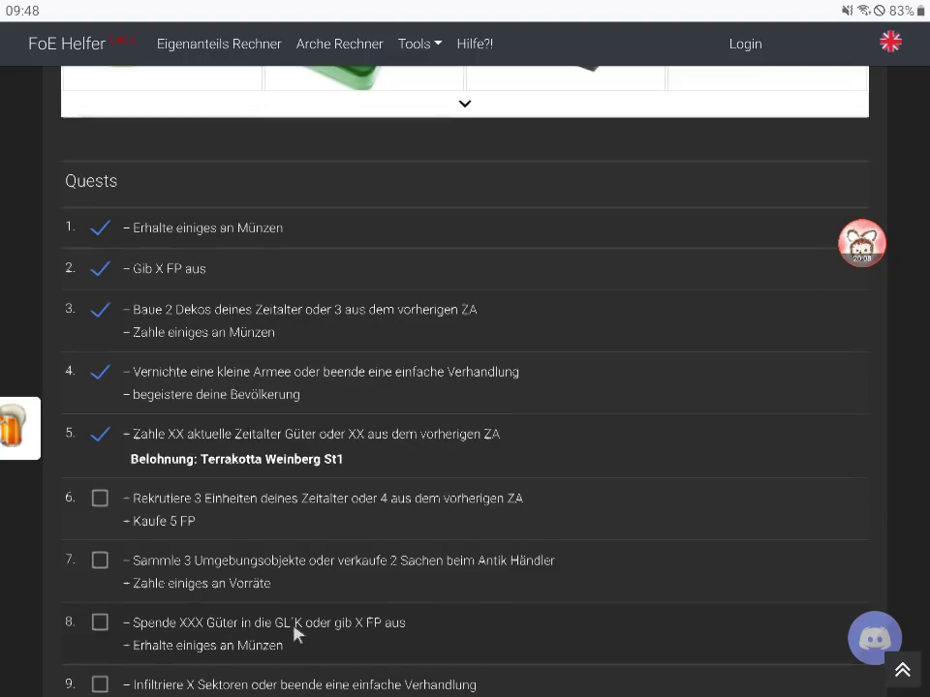
pyautogui.scroll(-2, 296, 634)
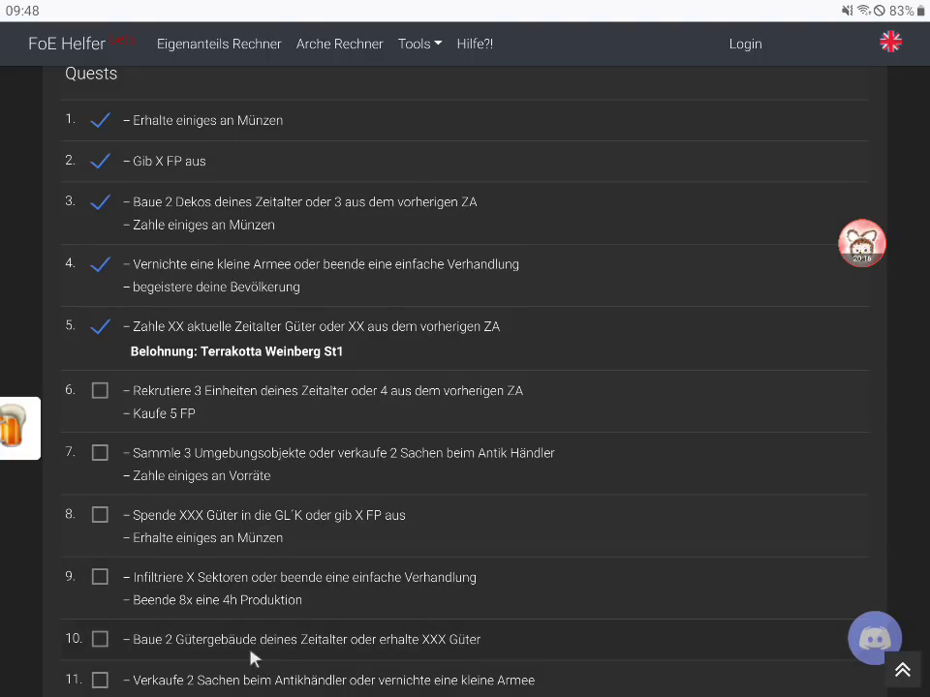
pyautogui.scroll(-2, 249, 657)
pyautogui.scroll(-2, 465, 388)
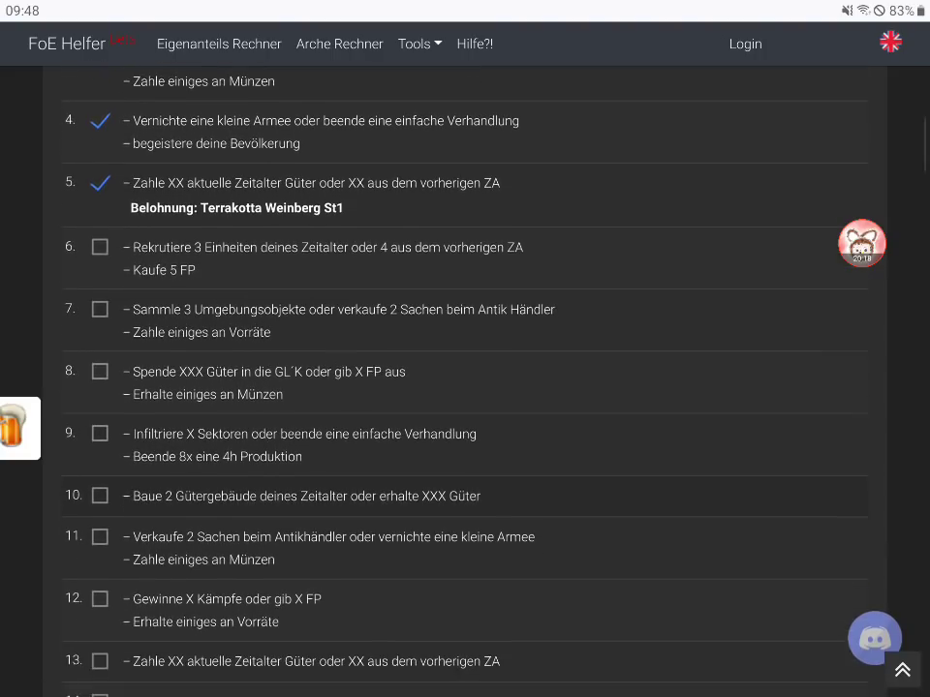
pyautogui.scroll(-2, 465, 387)
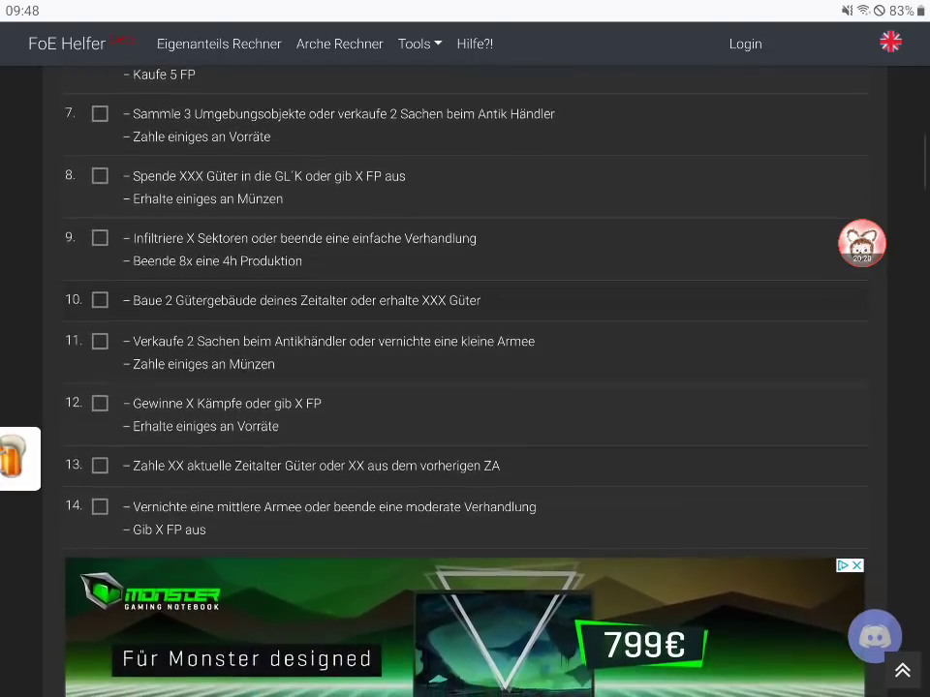
pyautogui.scroll(-7, 465, 387)
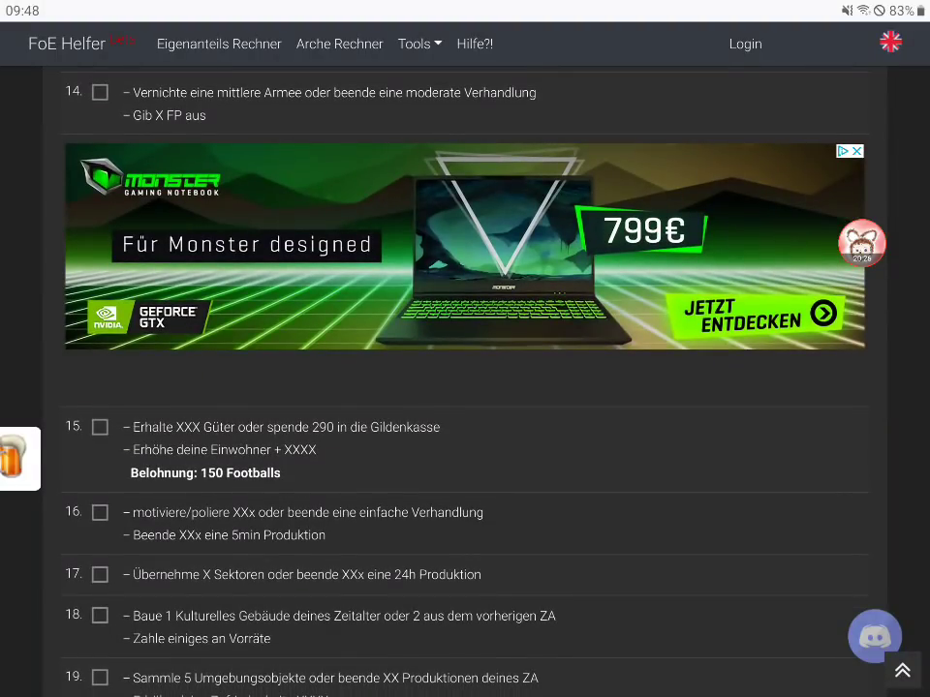
pyautogui.scroll(-3, 465, 388)
pyautogui.scroll(-2, 465, 387)
pyautogui.scroll(-3, 464, 387)
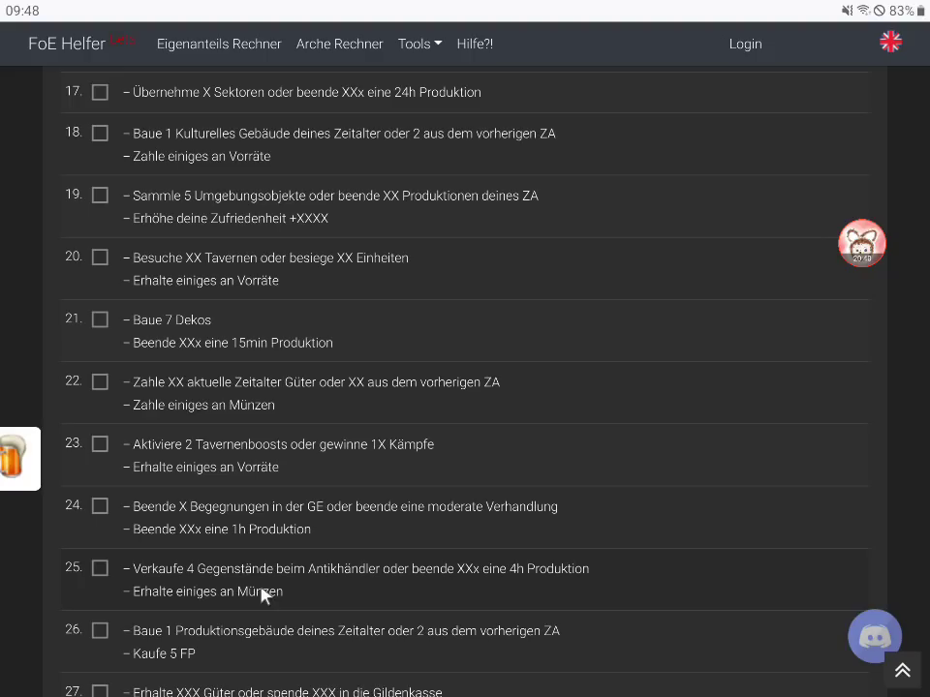
# Step: Examine quests 27 to 35 with their rewards and the first daily quests under Tagesaufgaben
pyautogui.scroll(-3, 260, 596)
pyautogui.scroll(-5, 464, 387)
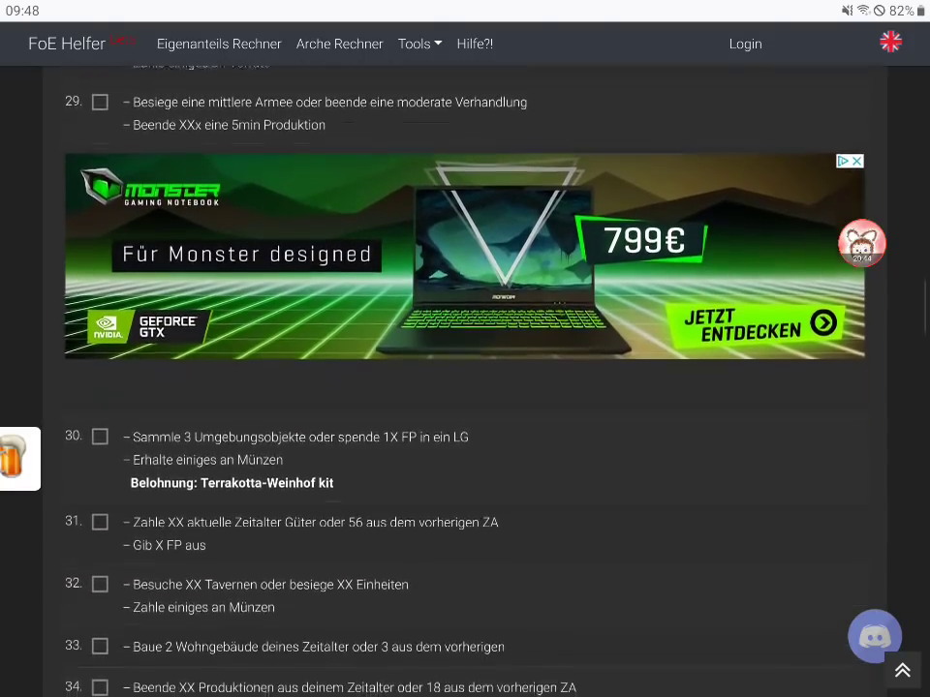
pyautogui.scroll(-2, 465, 388)
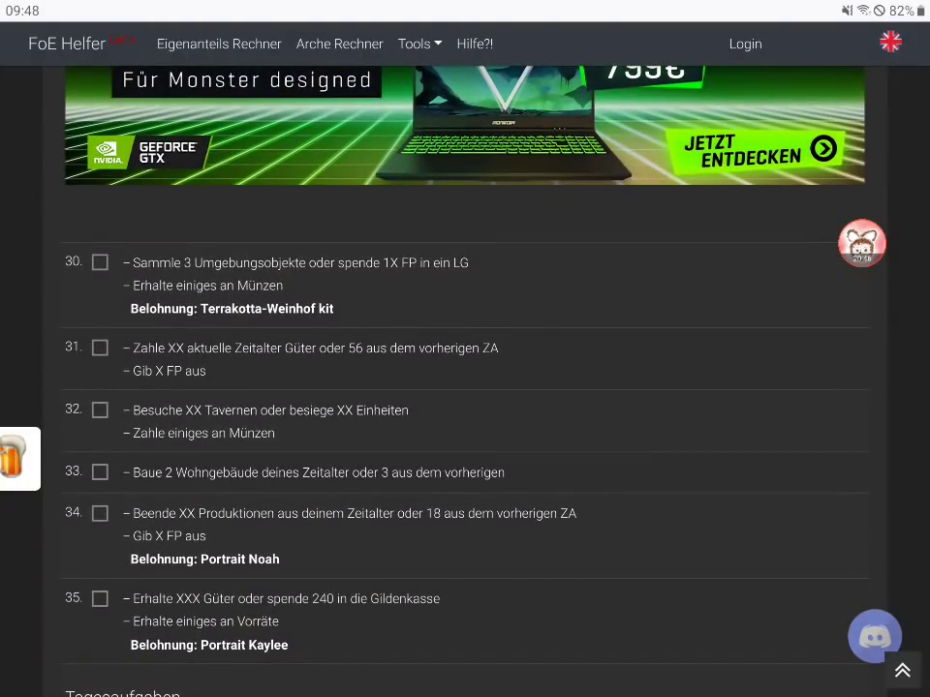
pyautogui.scroll(-3, 465, 387)
pyautogui.scroll(-2, 465, 388)
pyautogui.scroll(2, 465, 388)
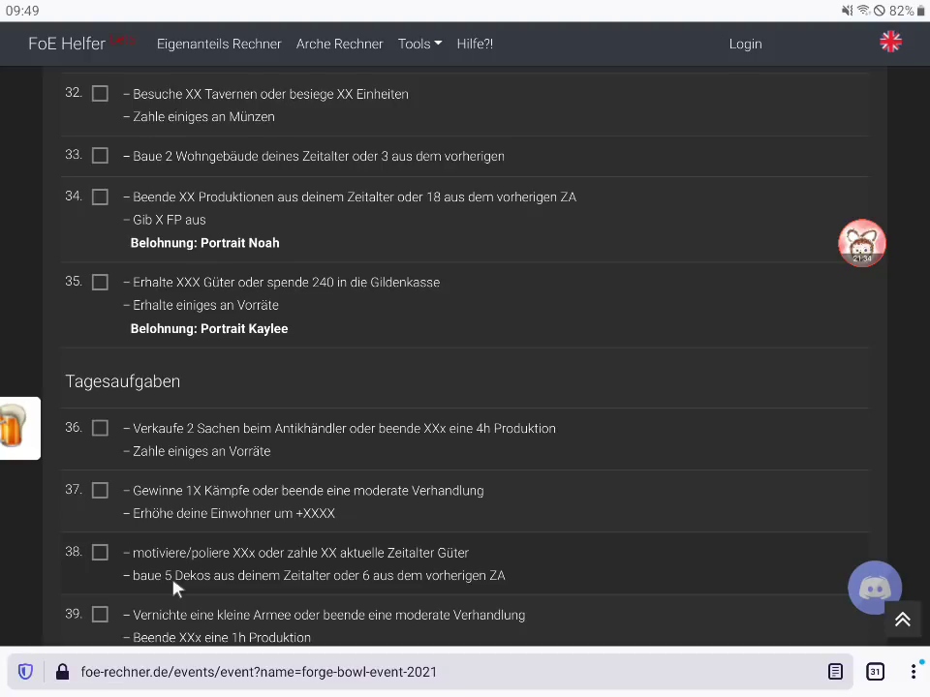
# Step: Read through daily quests 36 to 42 under Tagesaufgaben and return to quests 31 to 38
pyautogui.scroll(-3, 174, 589)
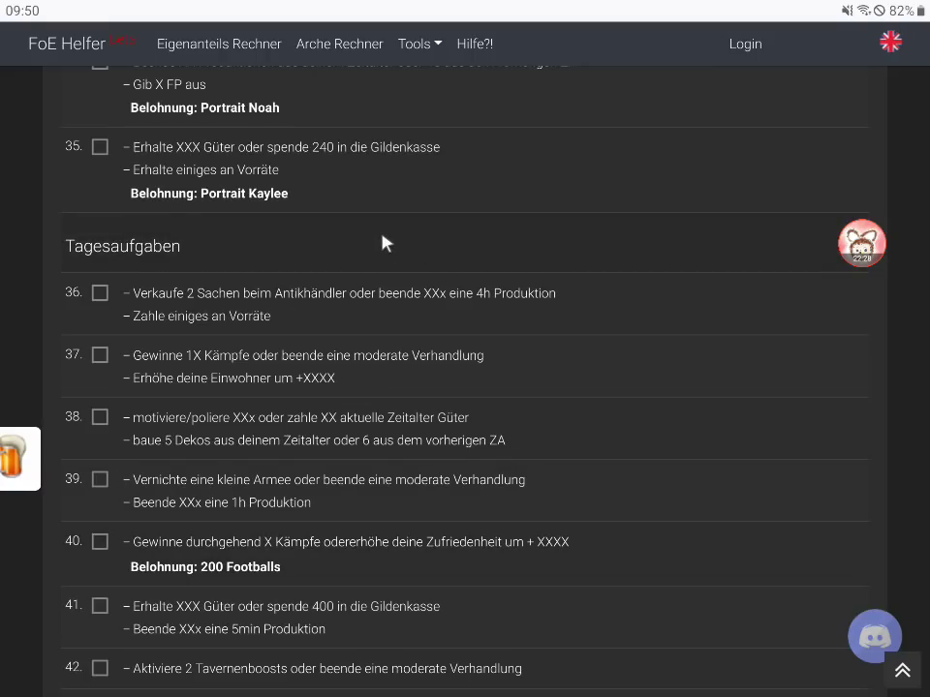
pyautogui.scroll(2, 381, 243)
pyautogui.scroll(2, 465, 349)
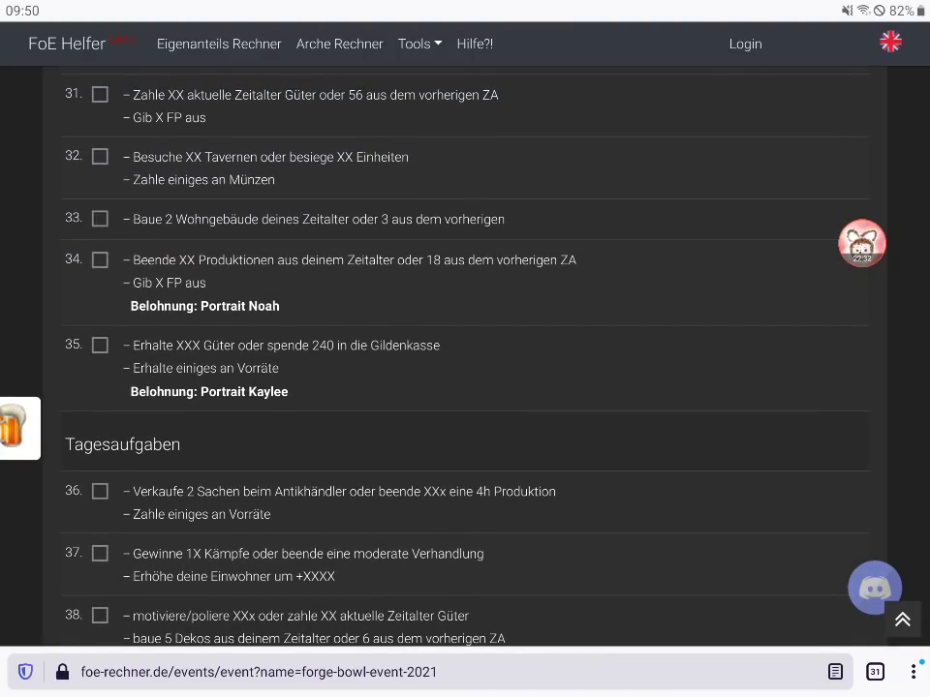
# Step: Switch to the FOE Moderne workbook in Excel and decline permission to edit files on the SD card
pyautogui.hotkey('alt', 'Tab')
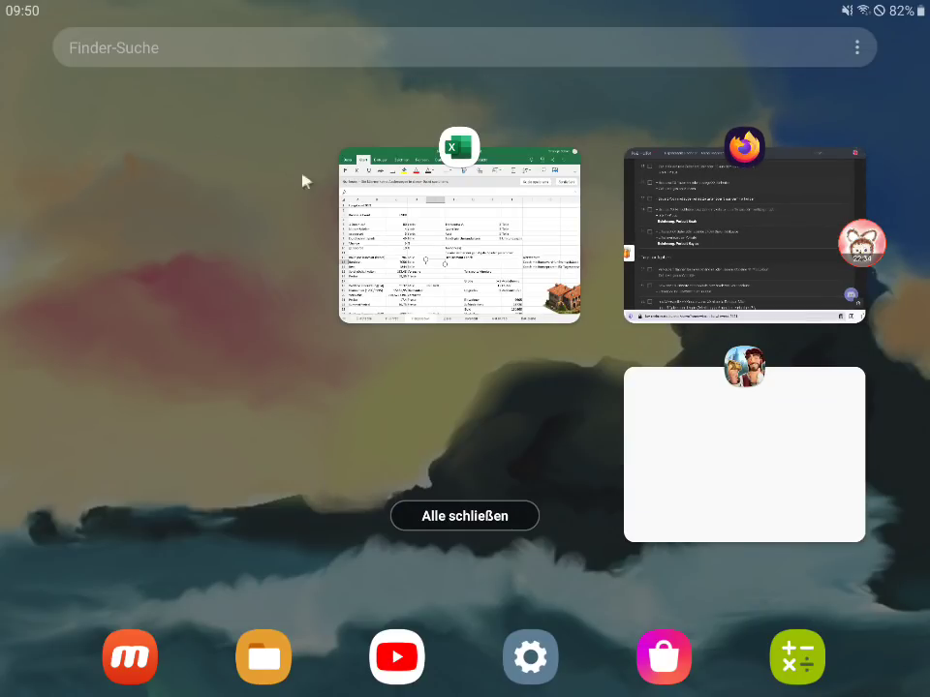
pyautogui.click(387, 232)
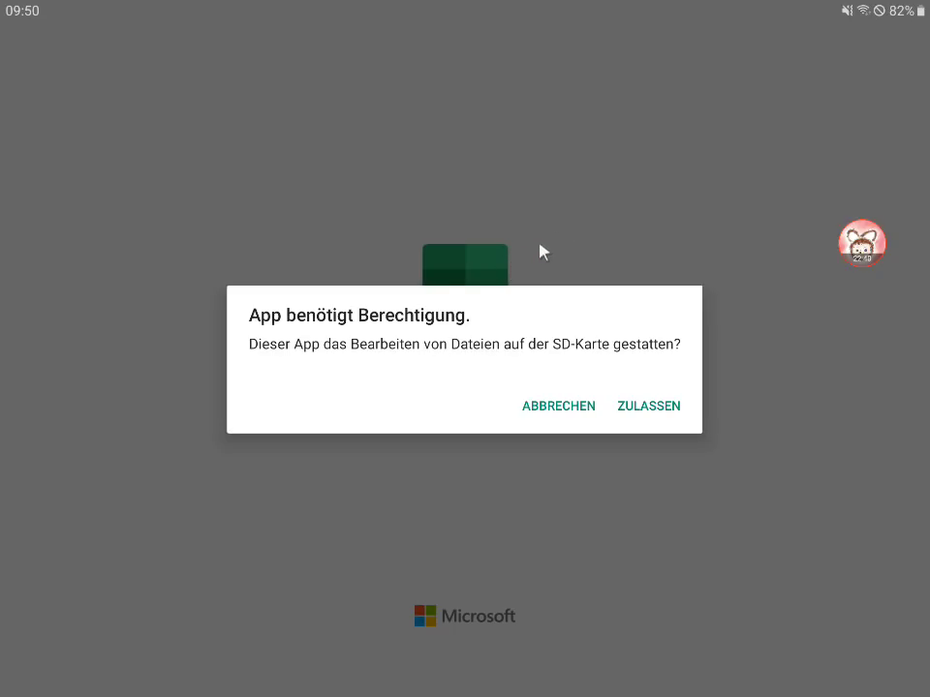
pyautogui.click(550, 406)
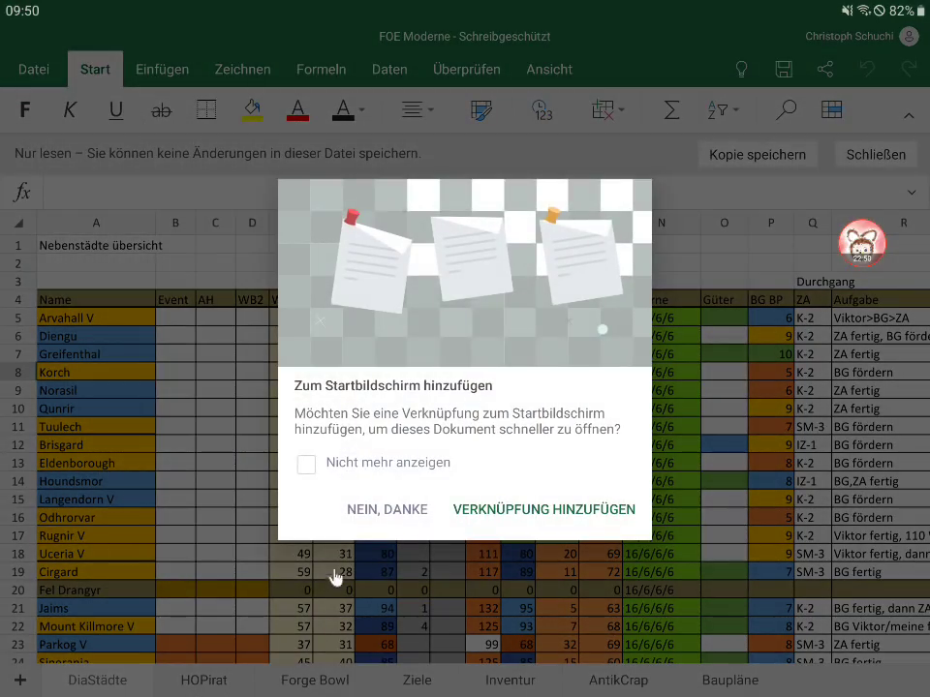
# Step: Decline the home-screen shortcut offer with Nicht mehr anzeigen and open the Forge Bowl worksheet
pyautogui.click(308, 466)
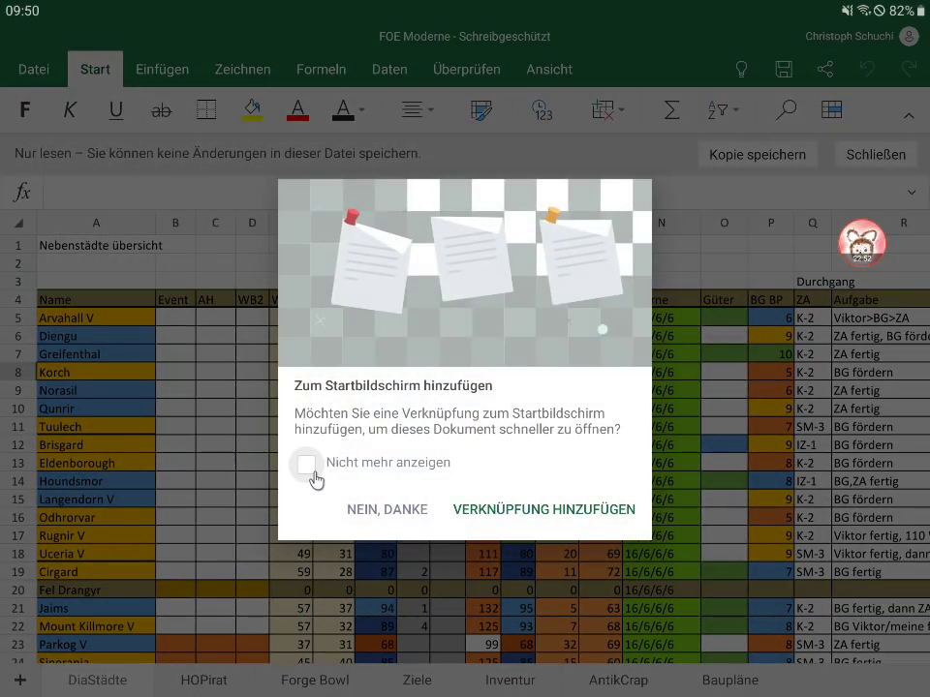
pyautogui.click(366, 513)
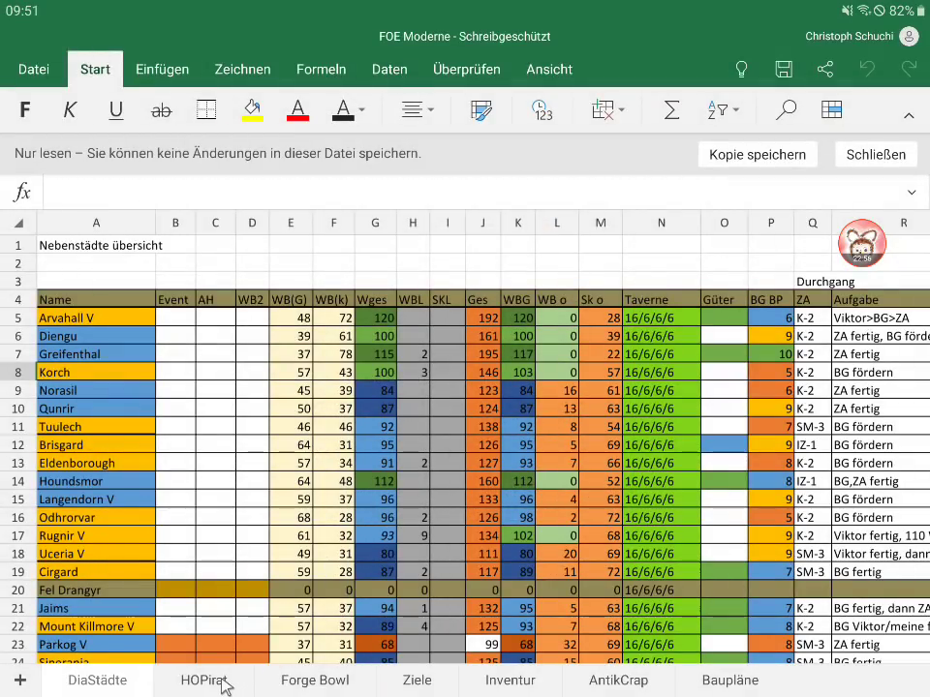
pyautogui.click(327, 682)
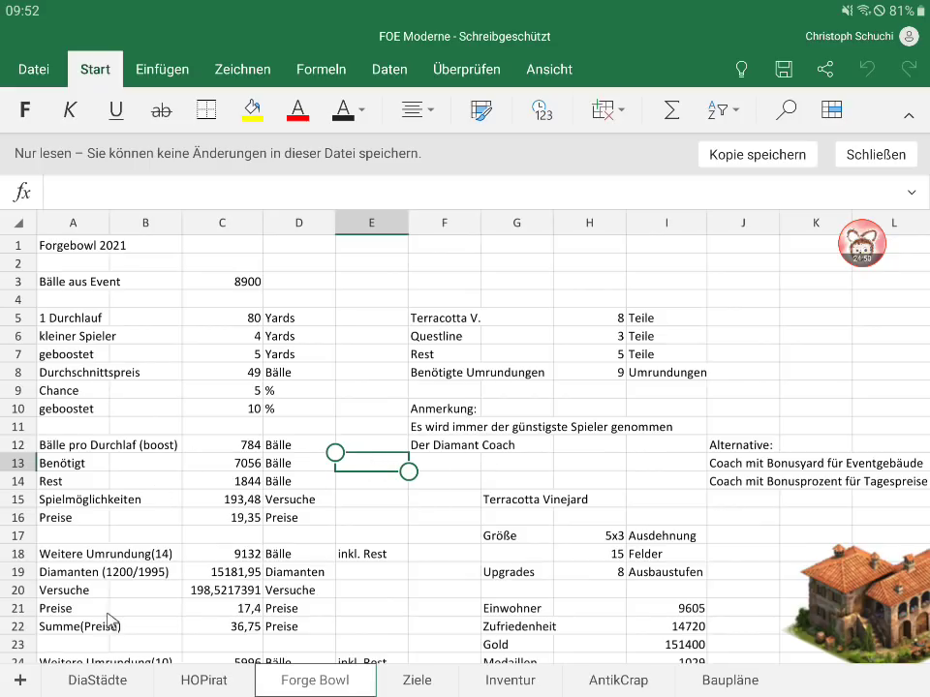
# Step: Inspect the formulas behind Benötigt, Spielmöglichkeiten and Preise in cells C13, C15 and C16
pyautogui.click(219, 430)
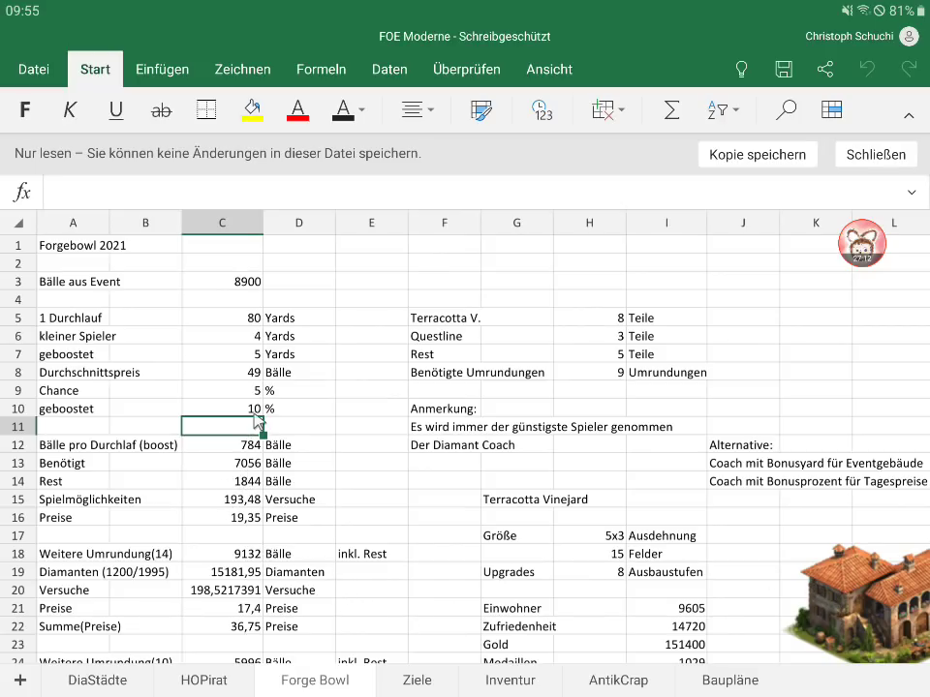
pyautogui.click(250, 503)
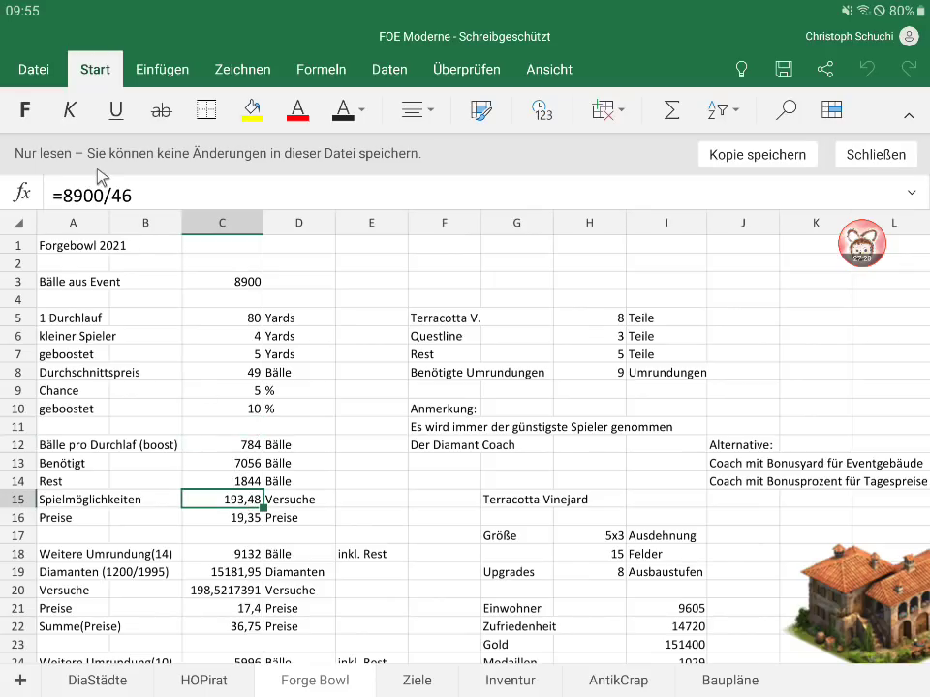
pyautogui.click(141, 197)
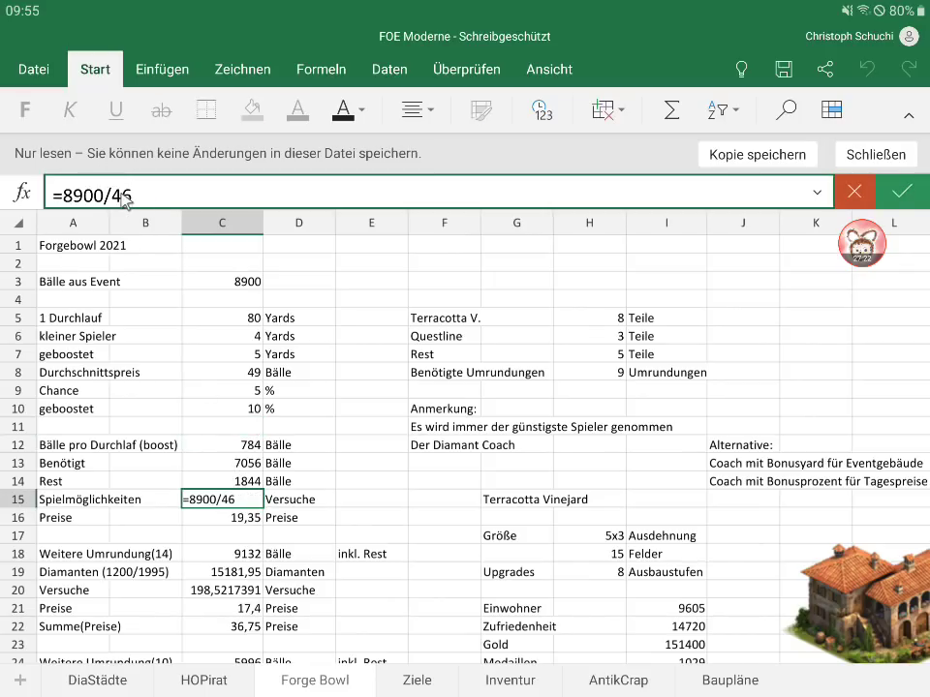
pyautogui.click(245, 463)
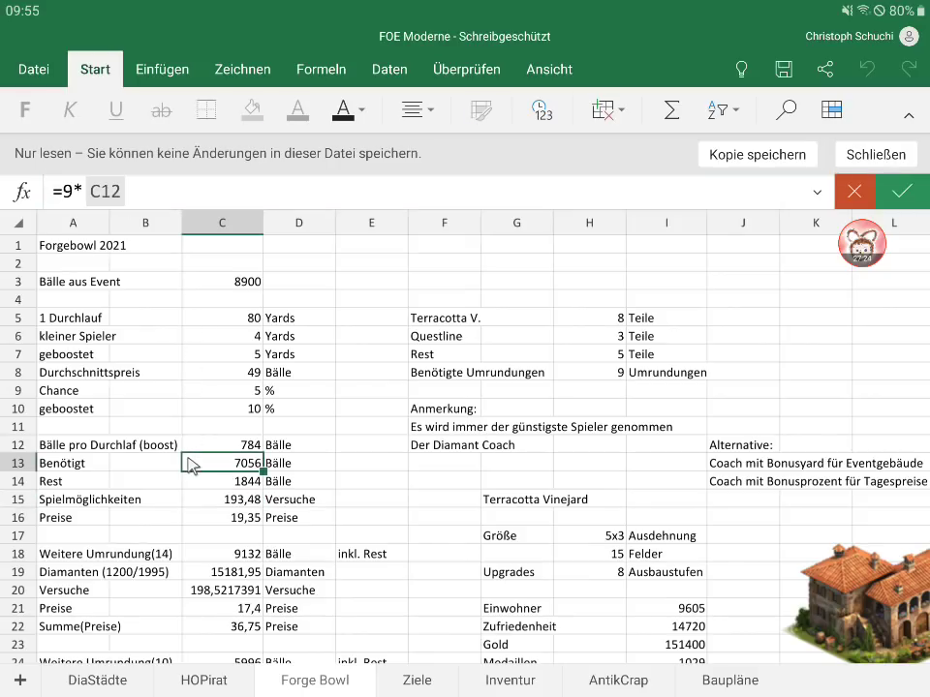
pyautogui.click(229, 501)
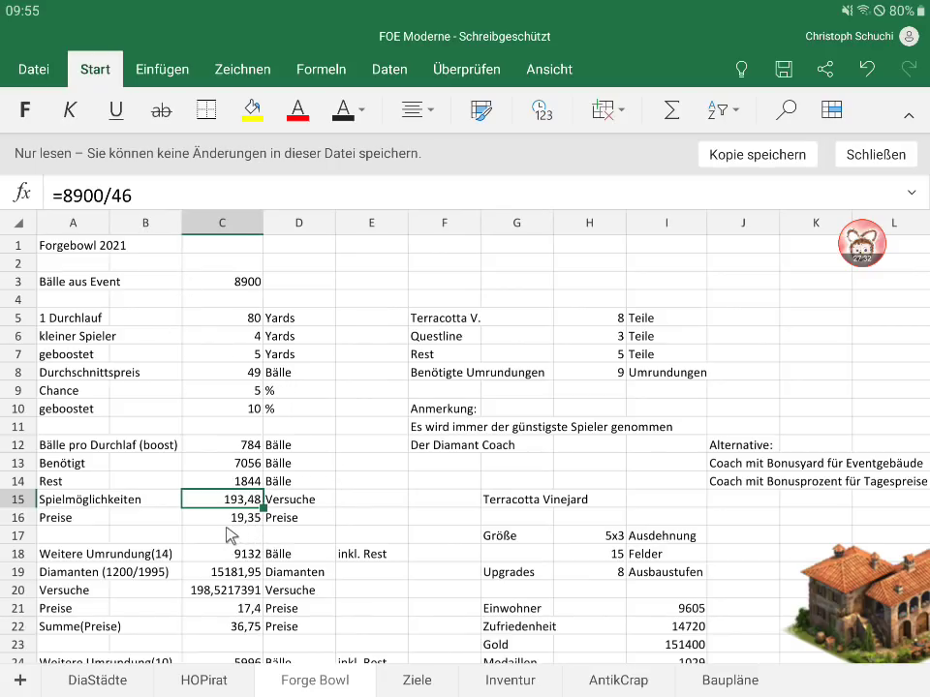
pyautogui.click(141, 200)
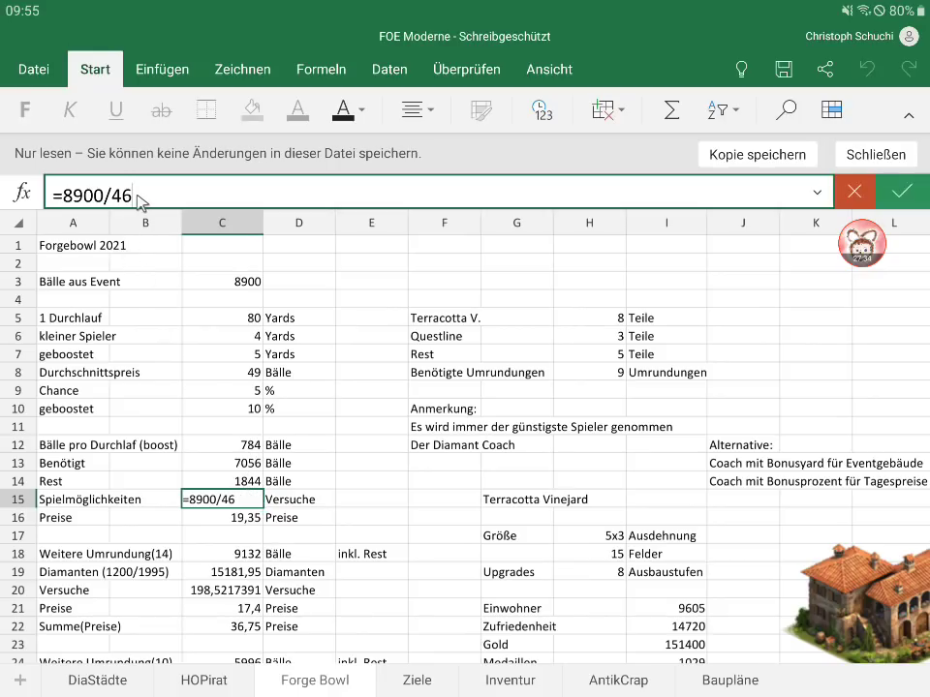
pyautogui.click(160, 555)
pyautogui.click(214, 503)
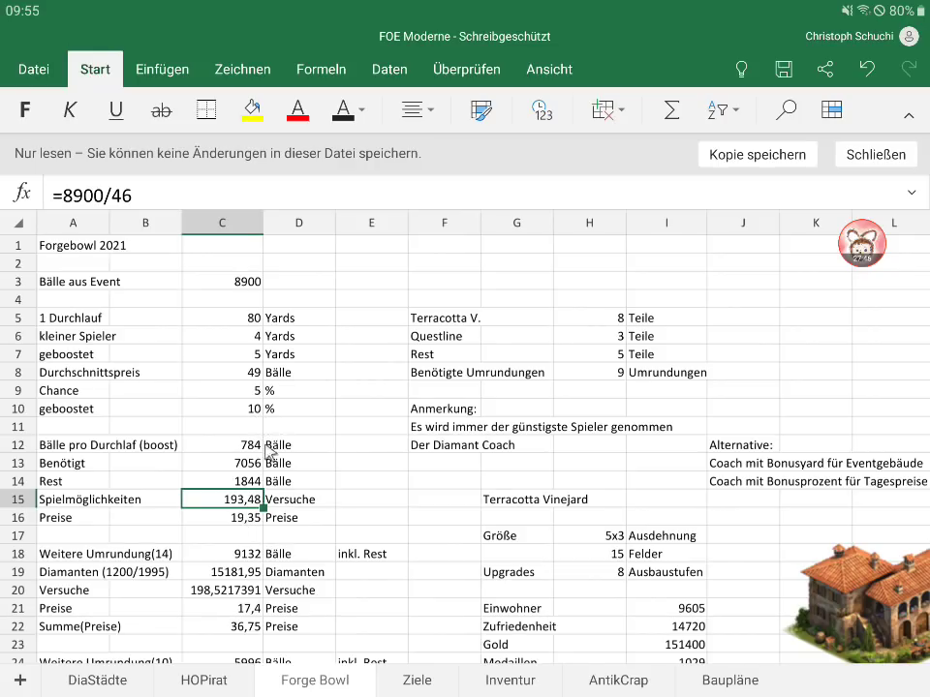
pyautogui.click(252, 523)
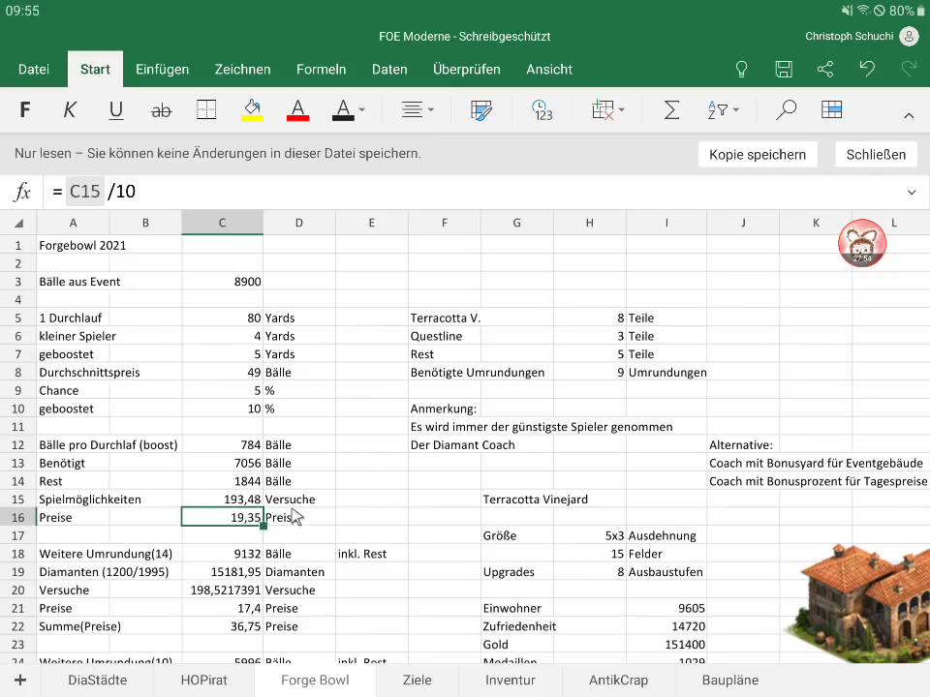
pyautogui.click(307, 465)
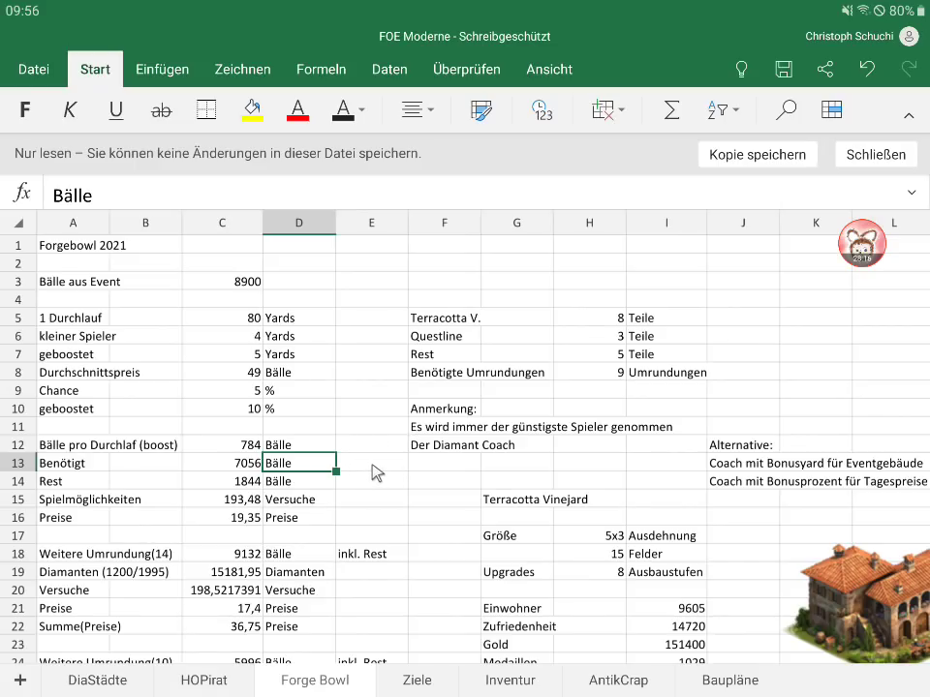
# Step: Examine the Weitere Umrundung calculations in rows 18 to 34, including the formulas for Summe(Preise) in C22 and Versuche in C32
pyautogui.scroll(-1, 376, 472)
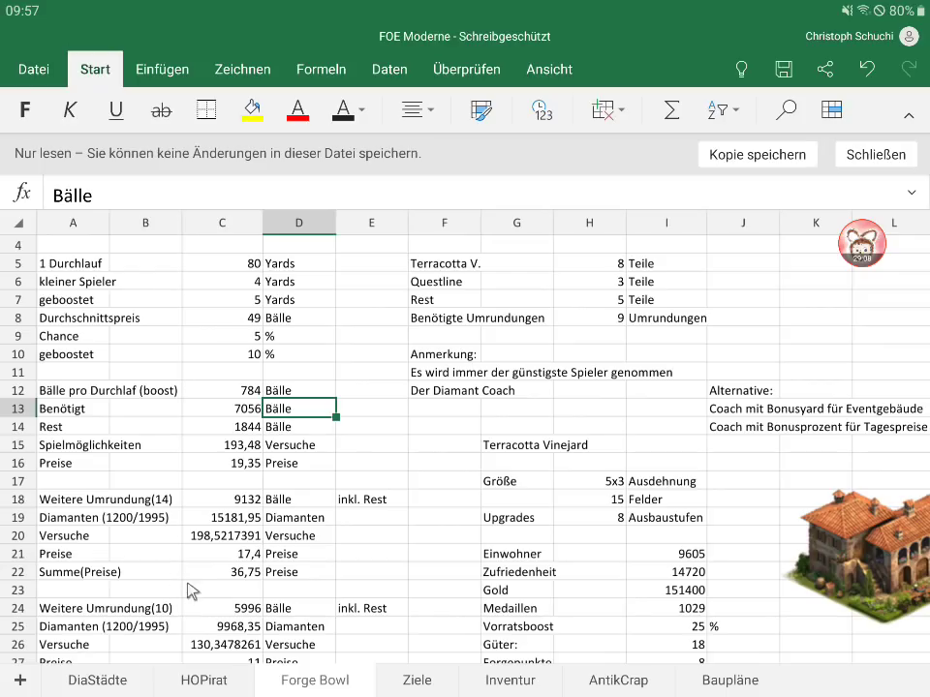
pyautogui.scroll(-3, 353, 620)
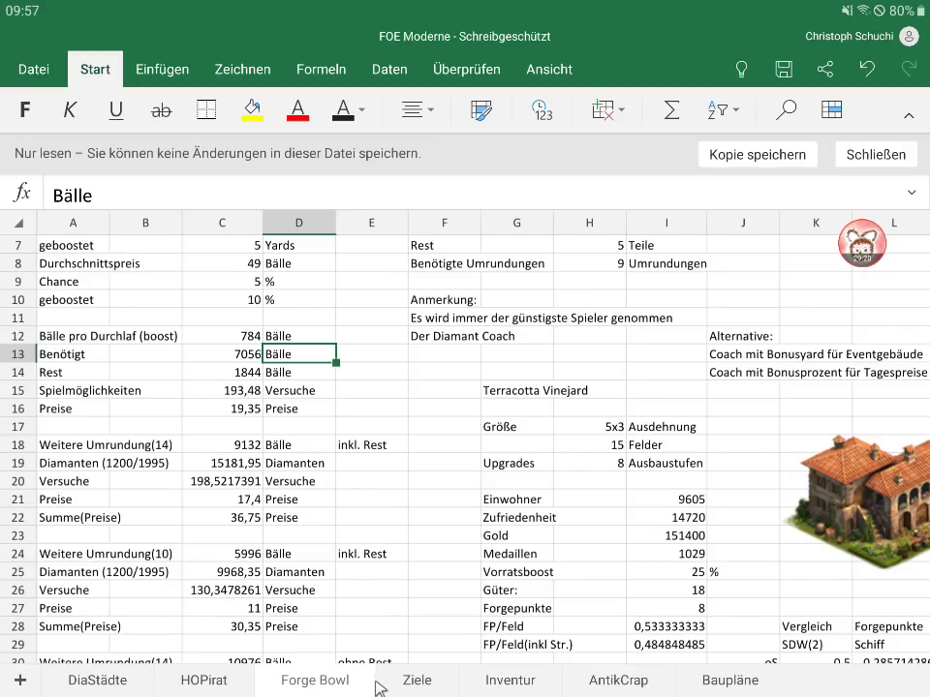
pyautogui.scroll(-1, 374, 558)
pyautogui.scroll(-2, 373, 562)
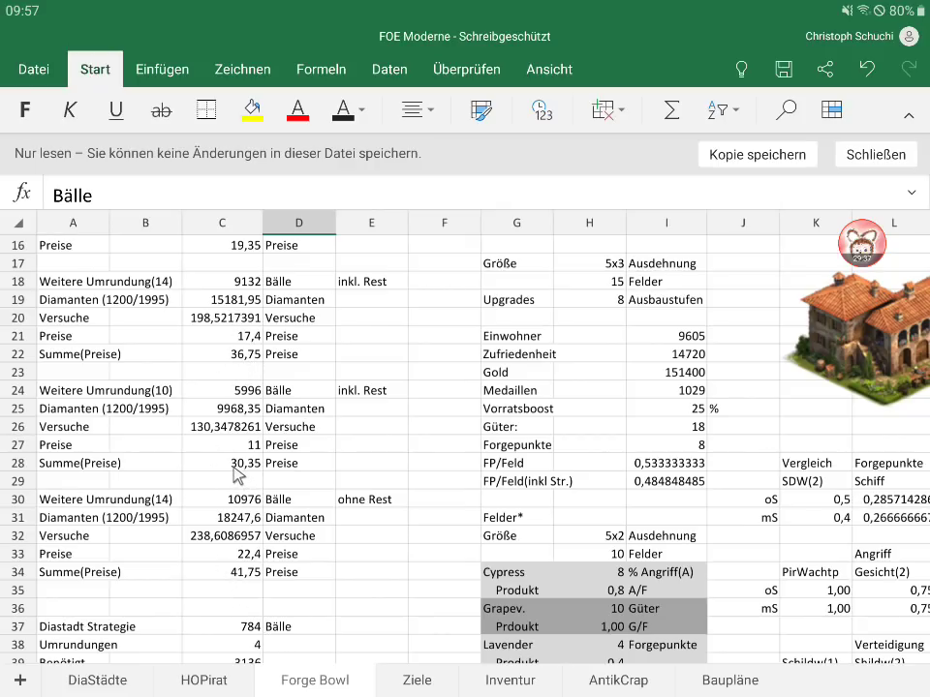
pyautogui.click(242, 356)
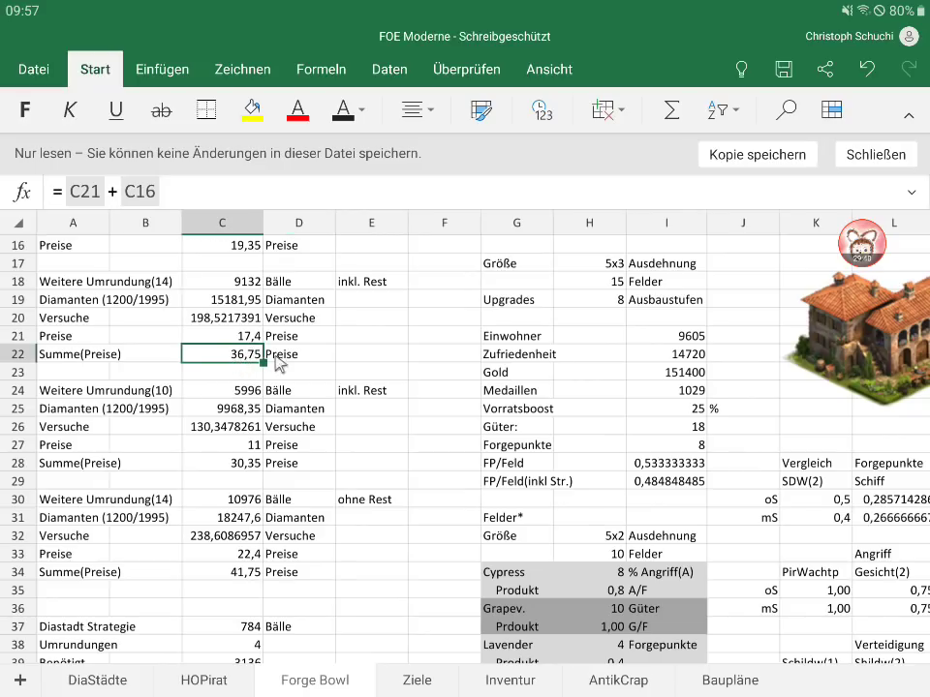
pyautogui.click(350, 574)
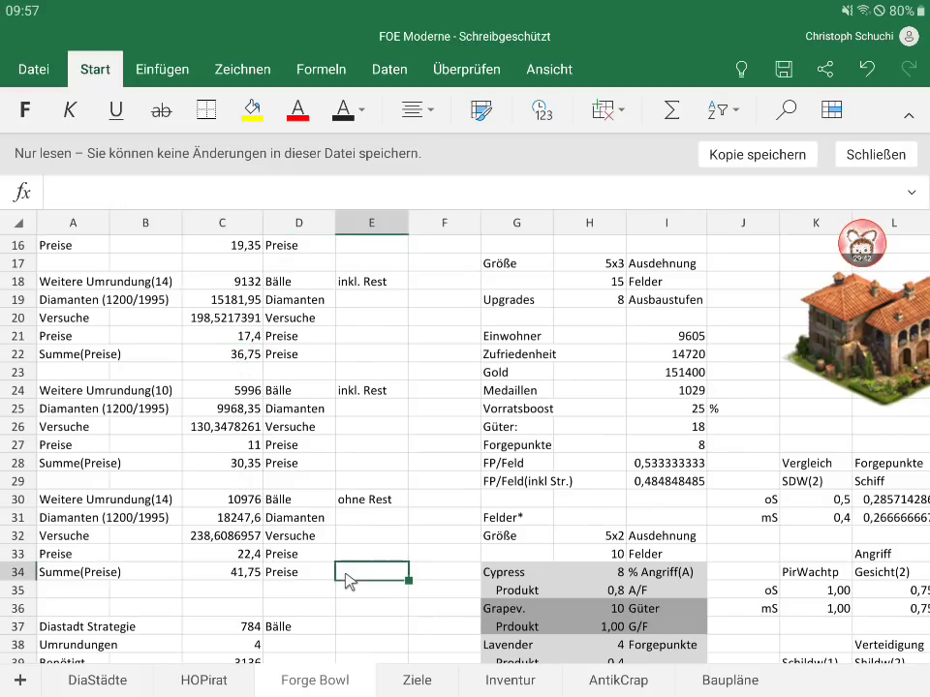
pyautogui.click(250, 560)
pyautogui.click(202, 539)
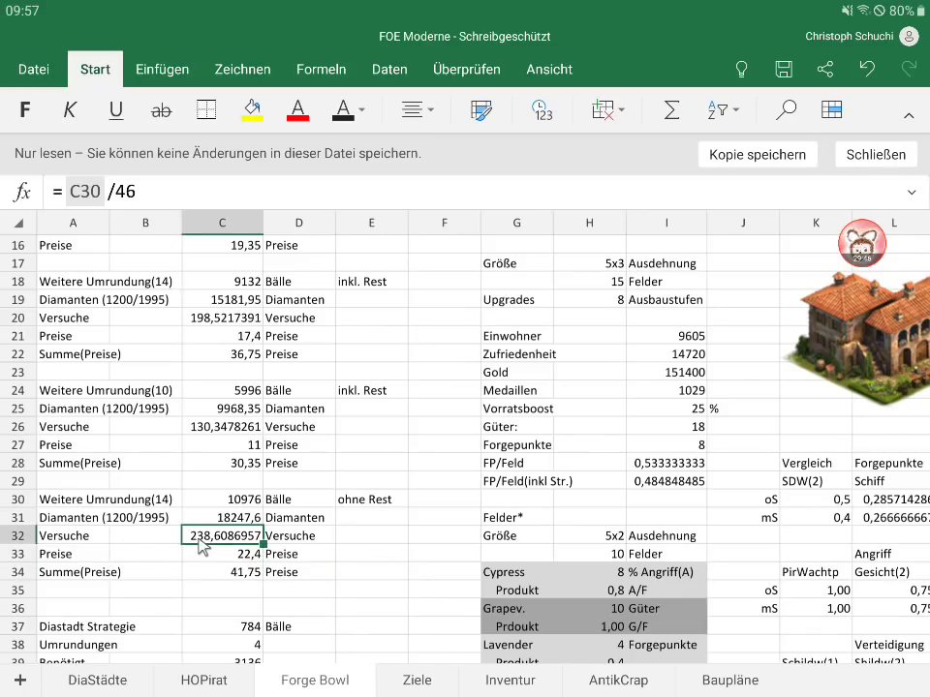
pyautogui.click(377, 591)
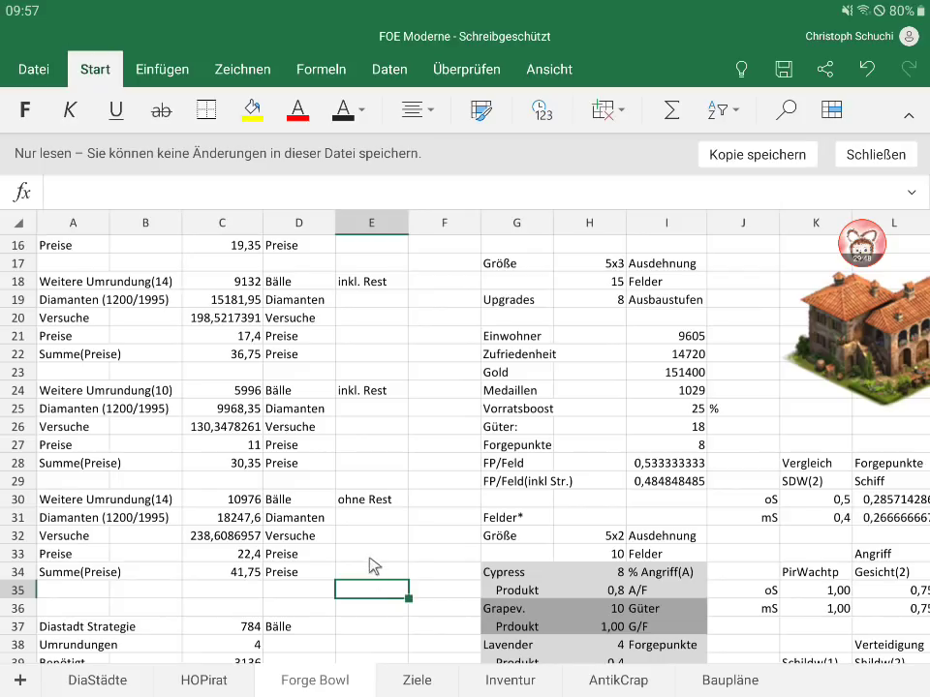
# Step: Review the Diastadt Strategie block in rows 37 to 42 and return to the start of the Forge Bowl sheet
pyautogui.scroll(-3, 408, 545)
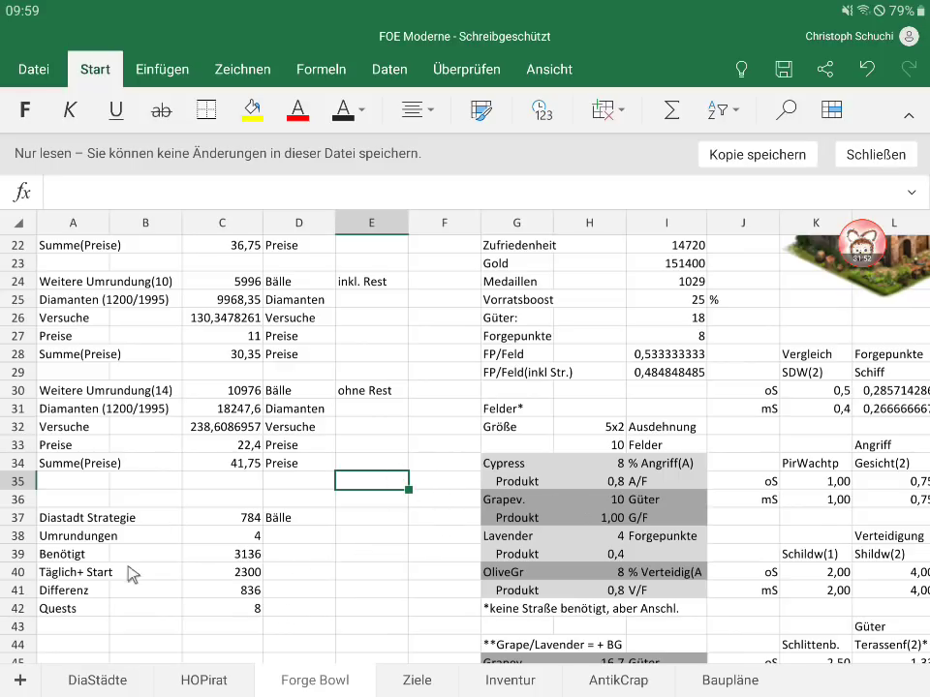
pyautogui.scroll(3, 559, 485)
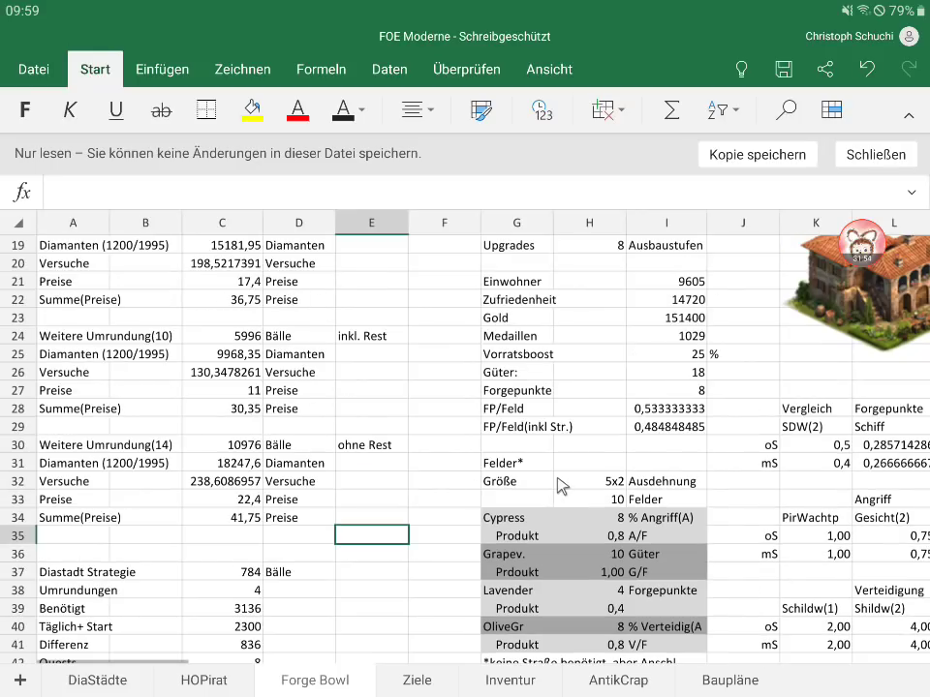
pyautogui.scroll(5, 560, 484)
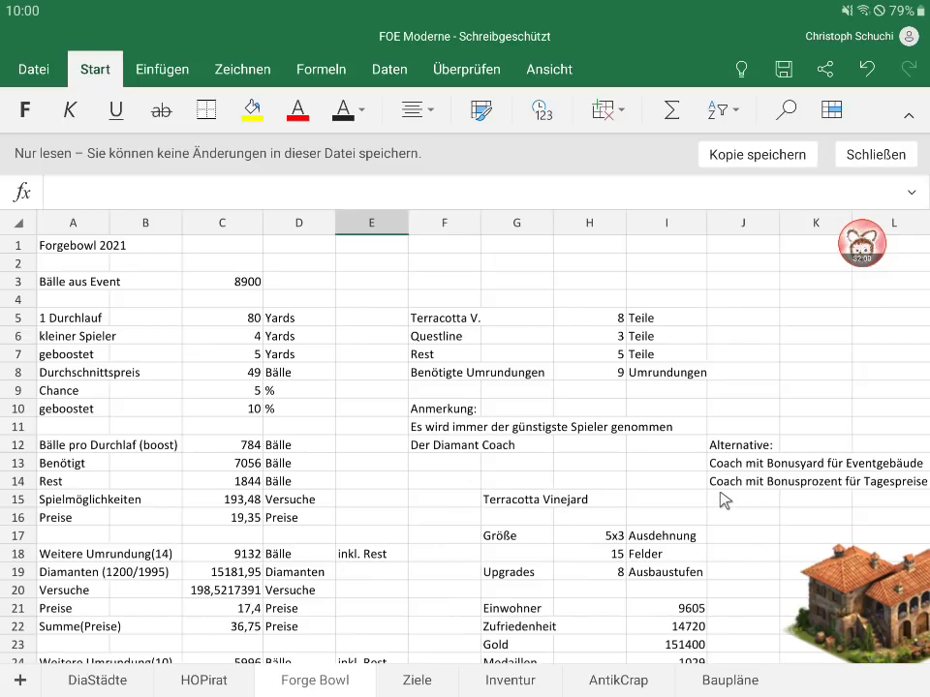
# Step: Switch to Firefox and open the already loaded 2021 Forge Bowl Event page of the Forge of Empires Wiki
pyautogui.hotkey('alt', 'Tab')
pyautogui.click(675, 452)
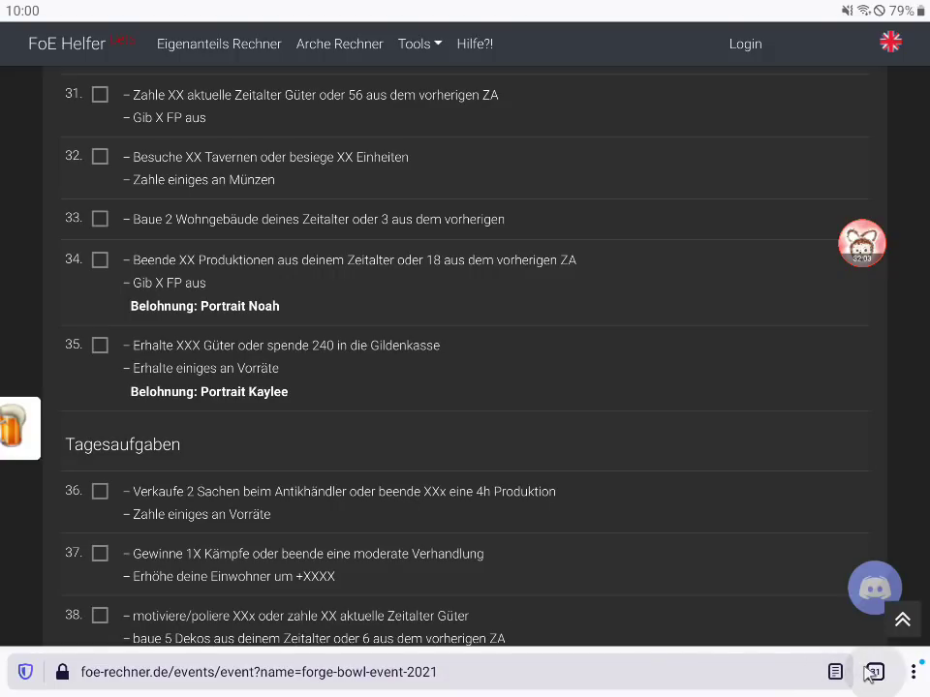
pyautogui.click(870, 673)
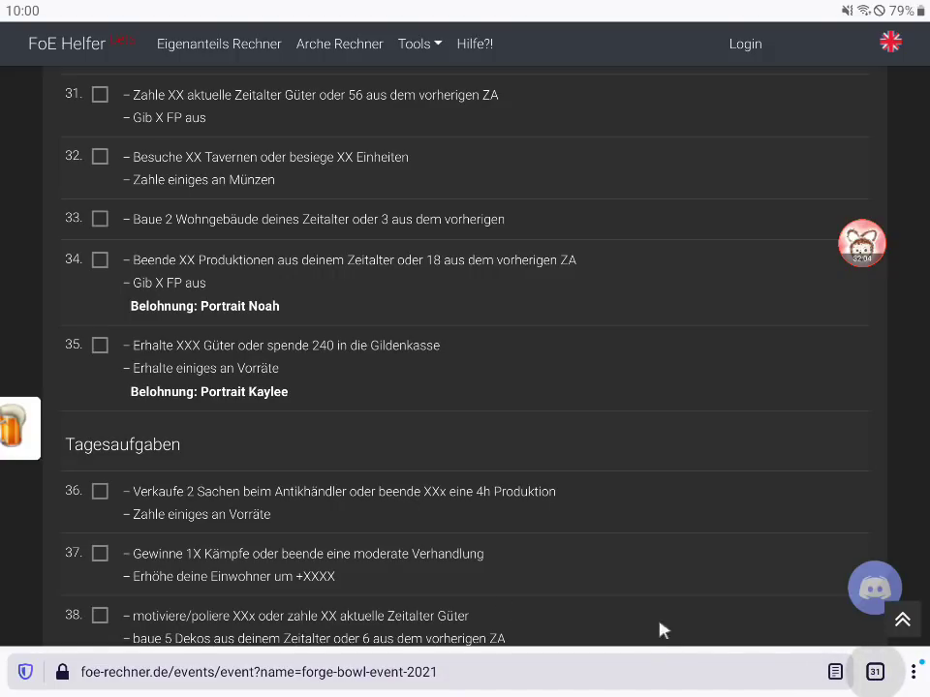
pyautogui.click(474, 523)
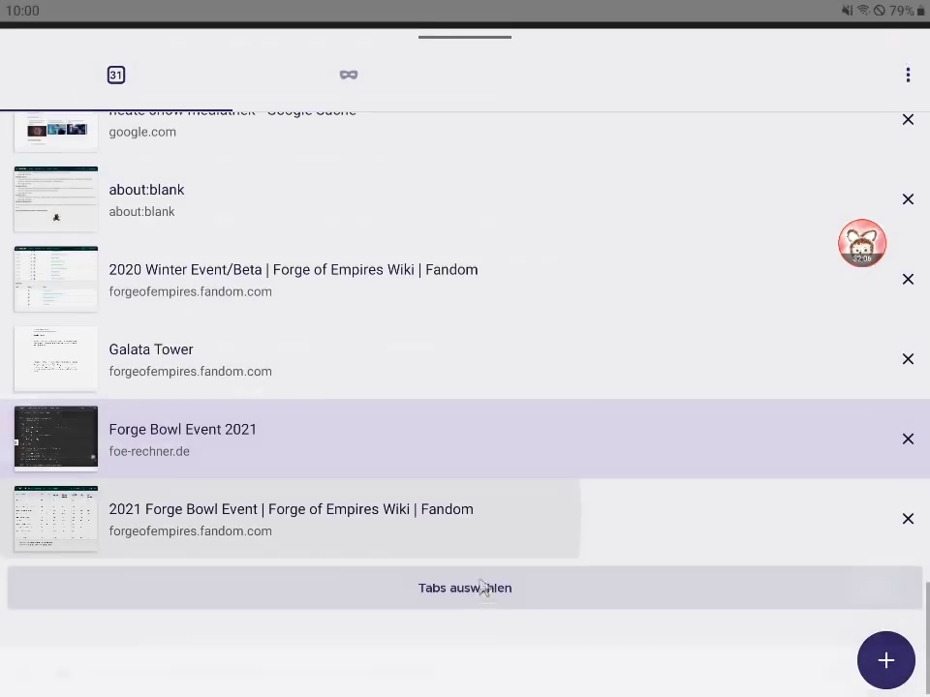
# Step: Examine the coaches, the 14 touchdown prizes and the Daily Specials table on the wiki page
pyautogui.scroll(15, 481, 586)
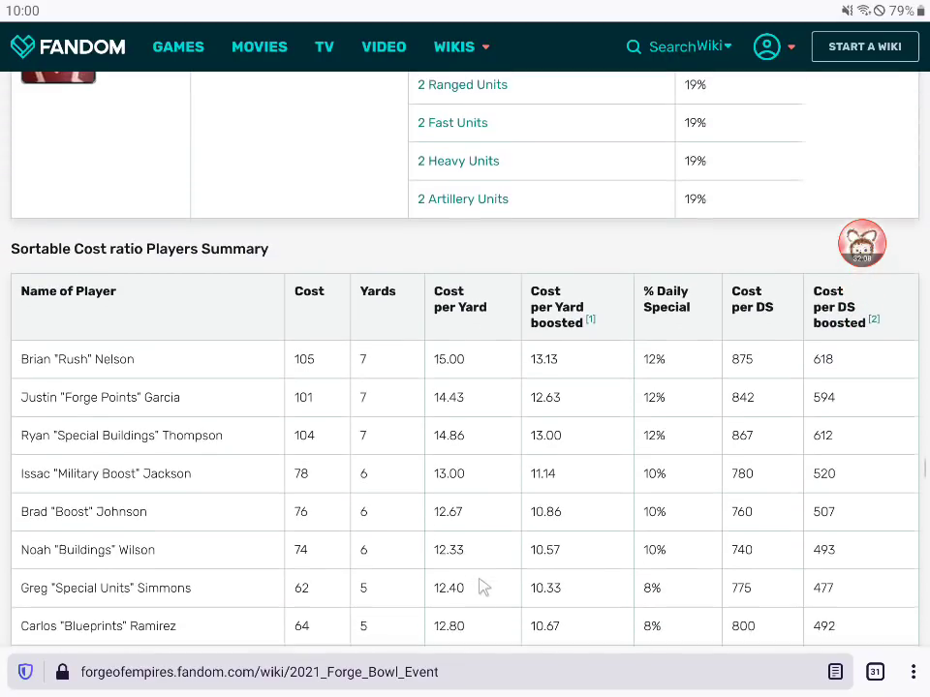
pyautogui.scroll(-5, 481, 585)
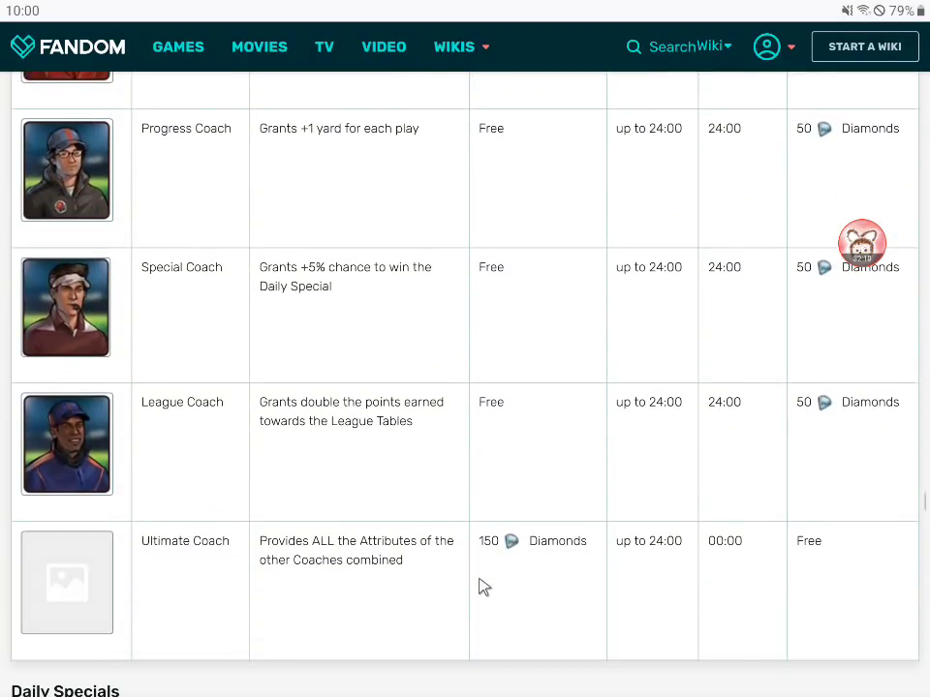
pyautogui.scroll(-10, 479, 585)
pyautogui.scroll(-3, 465, 388)
pyautogui.scroll(5, 465, 388)
pyautogui.scroll(-3, 465, 387)
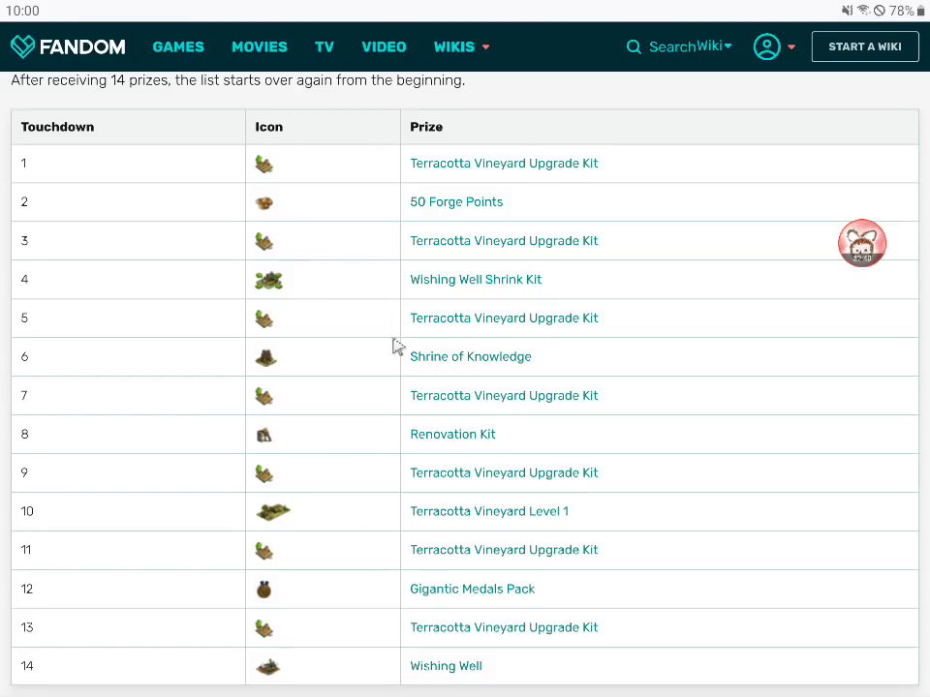
pyautogui.scroll(5, 351, 303)
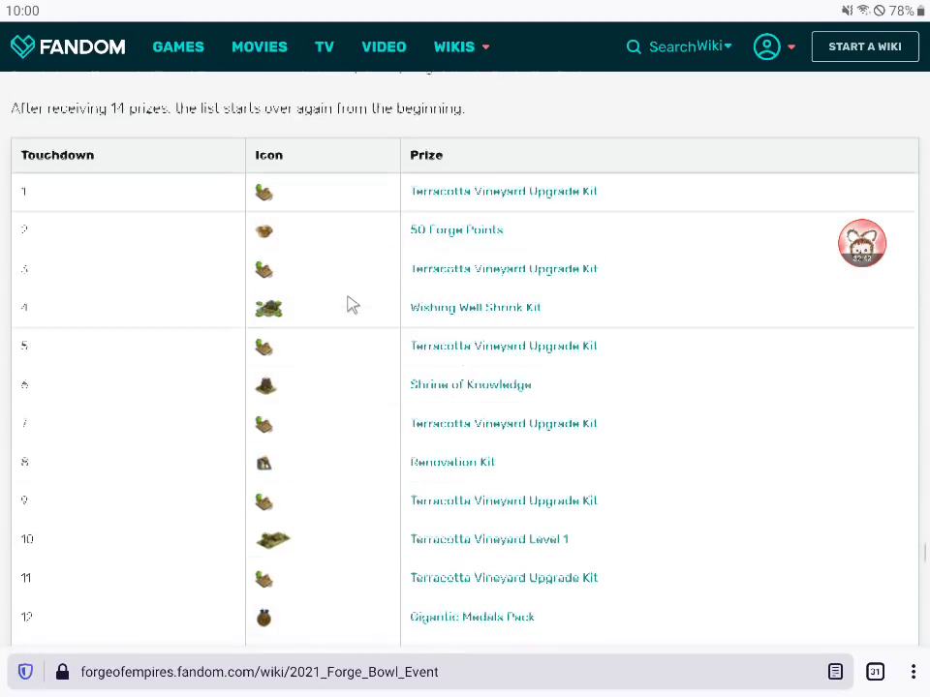
pyautogui.scroll(10, 351, 303)
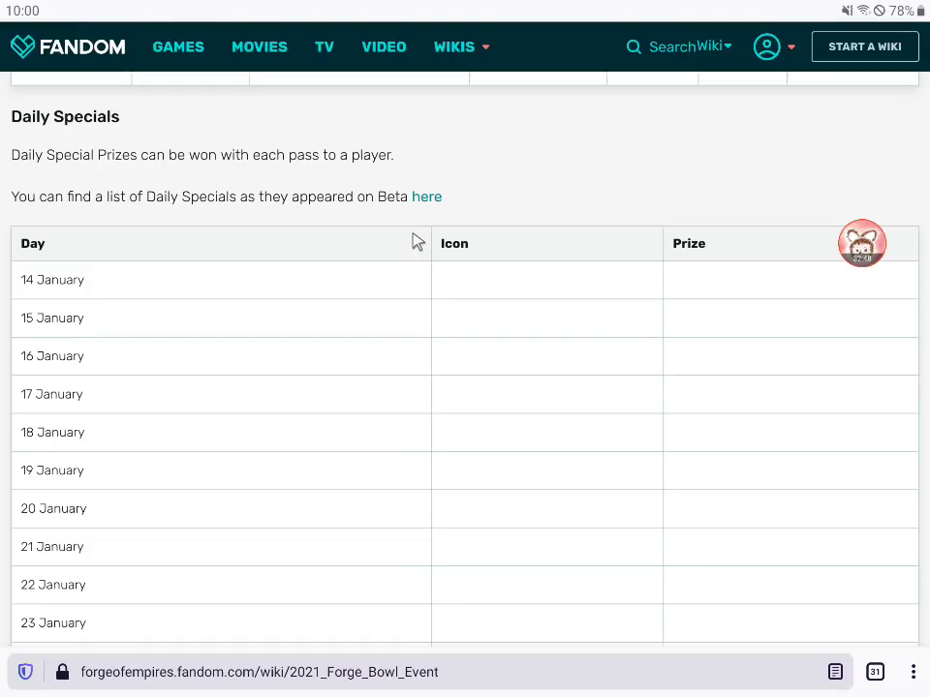
# Step: Open the linked Beta list of Daily Specials and read through the prizes for Day 1 to Day 22
pyautogui.click(426, 200)
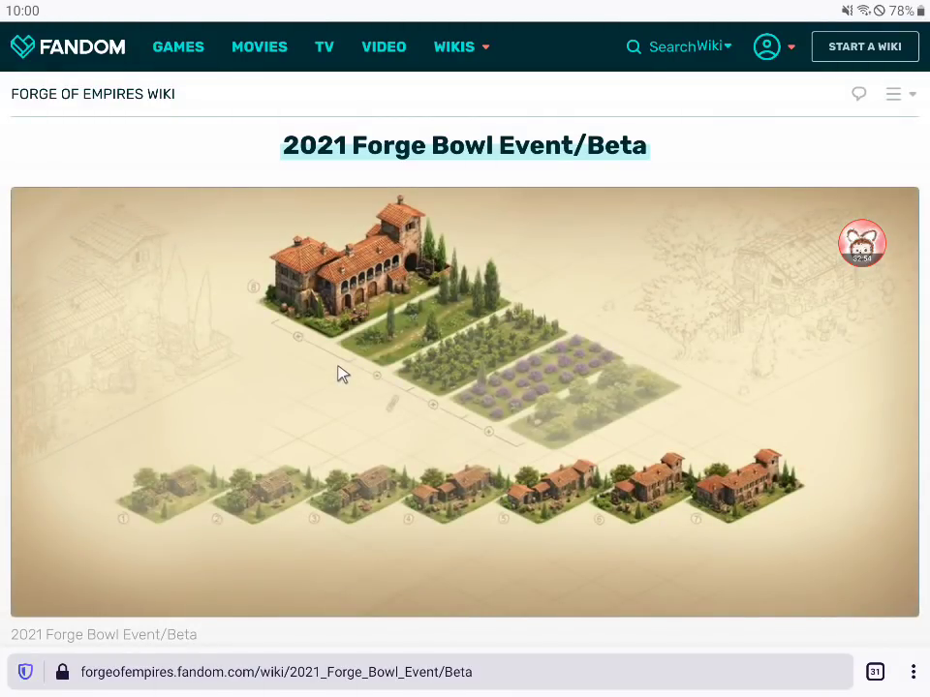
pyautogui.scroll(-3, 339, 376)
pyautogui.scroll(-8, 341, 376)
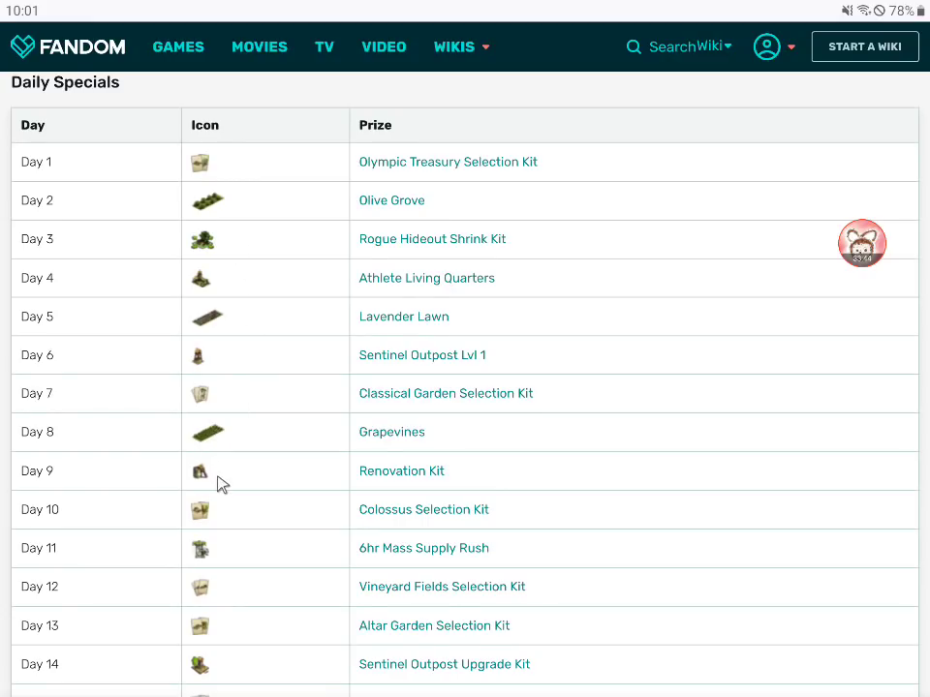
pyautogui.scroll(-2, 221, 484)
pyautogui.scroll(2, 221, 485)
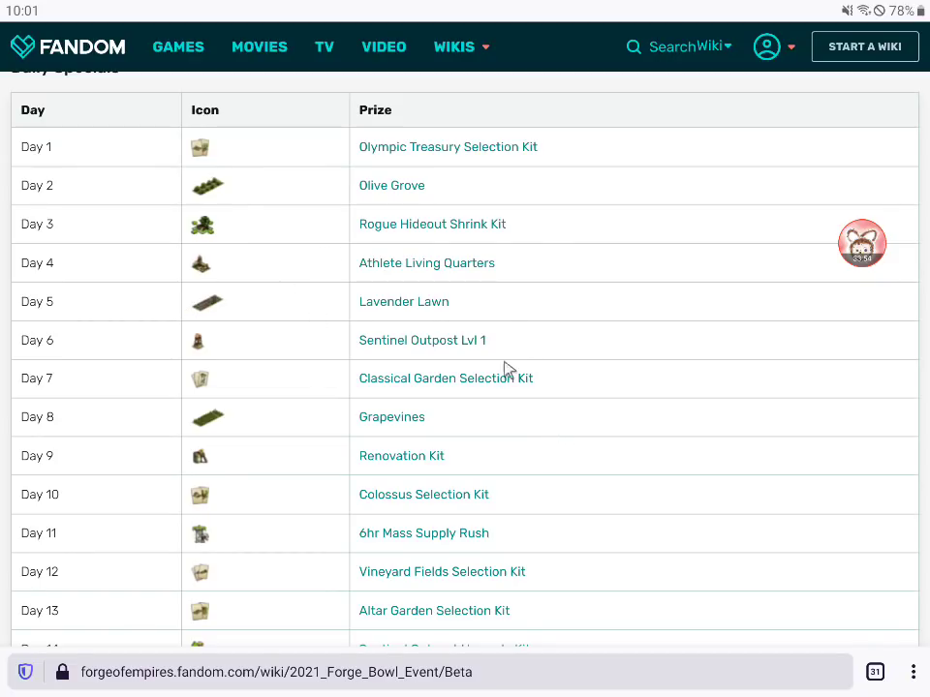
pyautogui.scroll(-3, 407, 463)
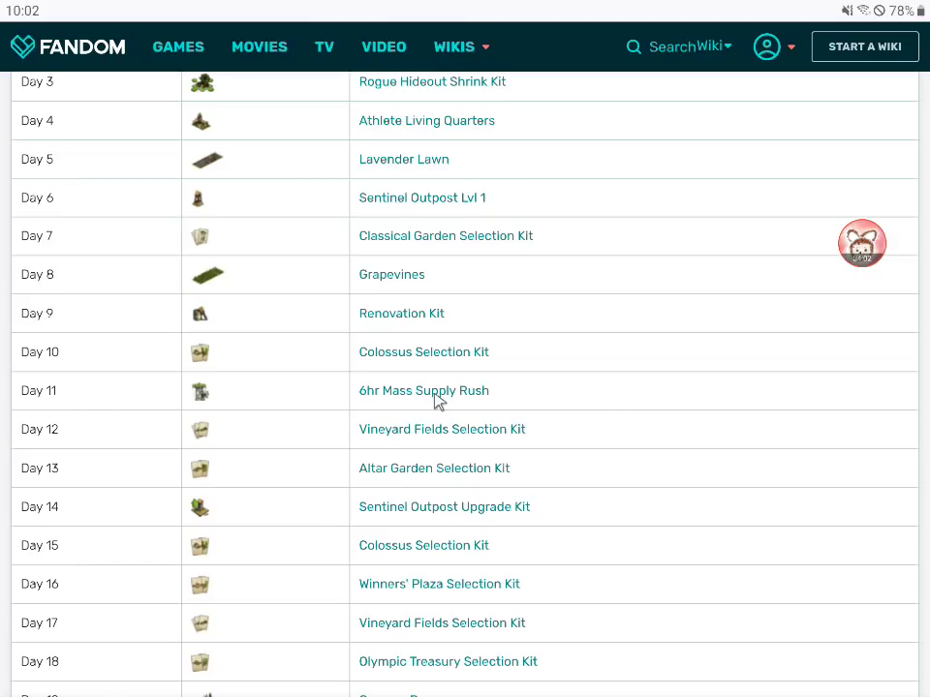
pyautogui.scroll(-3, 436, 401)
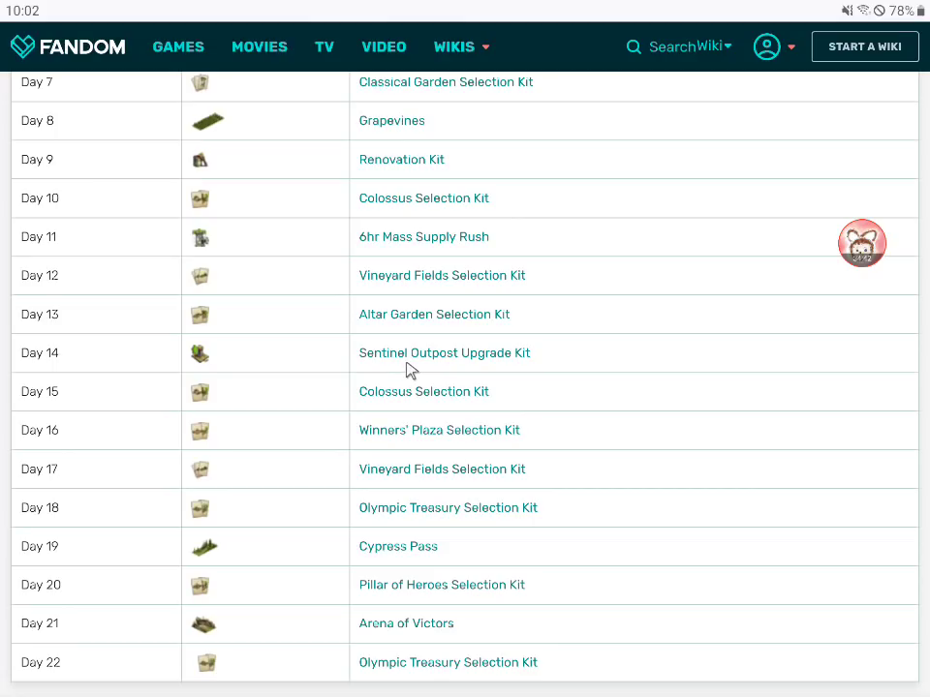
pyautogui.scroll(-3, 407, 369)
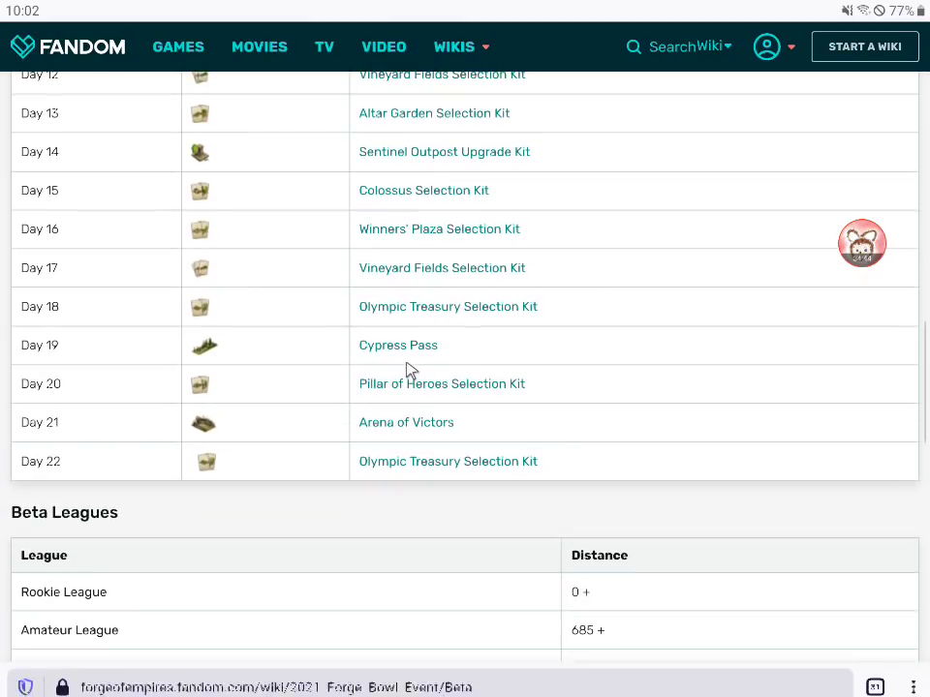
pyautogui.scroll(10, 406, 369)
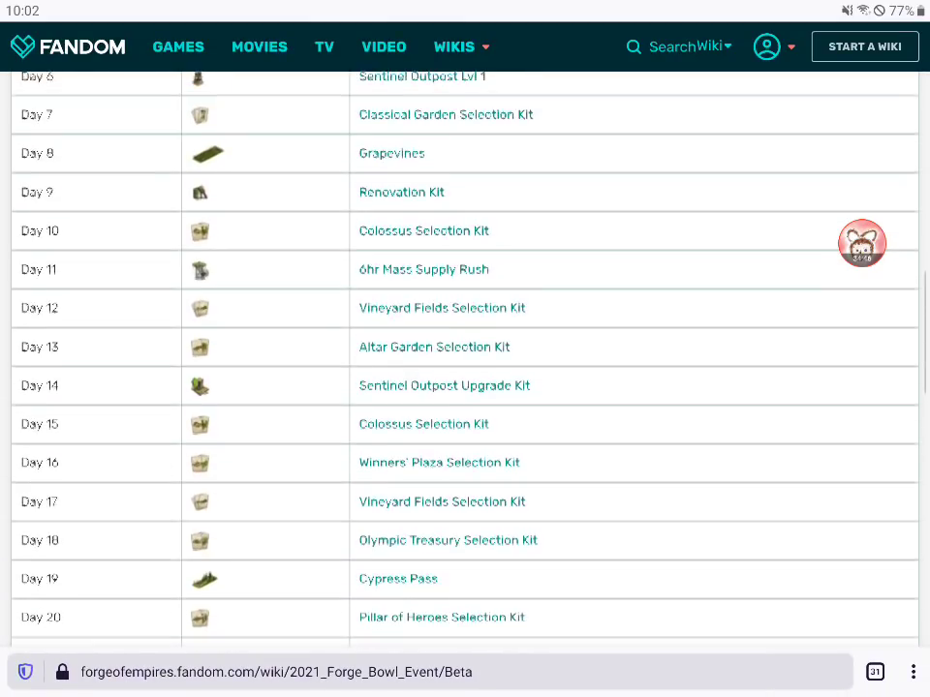
pyautogui.scroll(1, 465, 387)
pyautogui.scroll(-1, 465, 387)
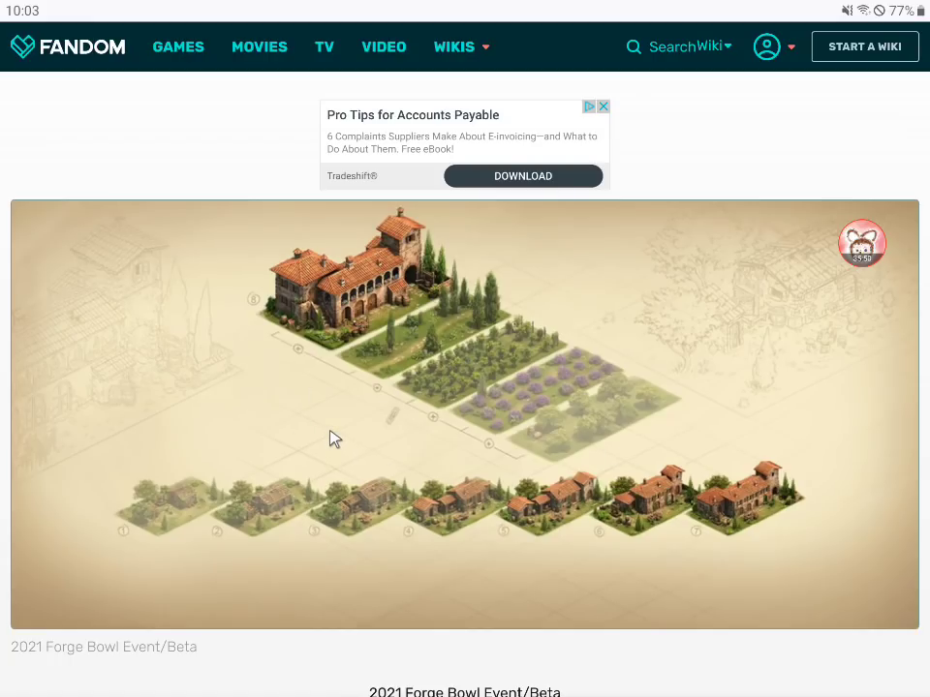
# Step: Switch back to Excel and examine the Terracotta Vinejard block with its size, upgrades and production figures on the Forge Bowl sheet
pyautogui.hotkey('alt', 'Tab')
pyautogui.click(742, 447)
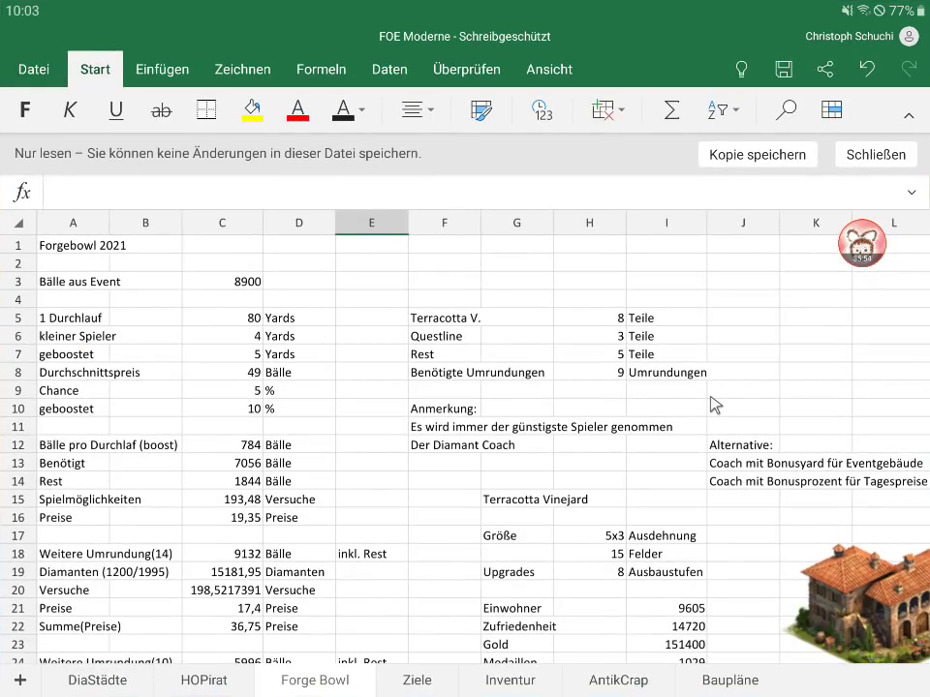
pyautogui.hscroll(3, 714, 405)
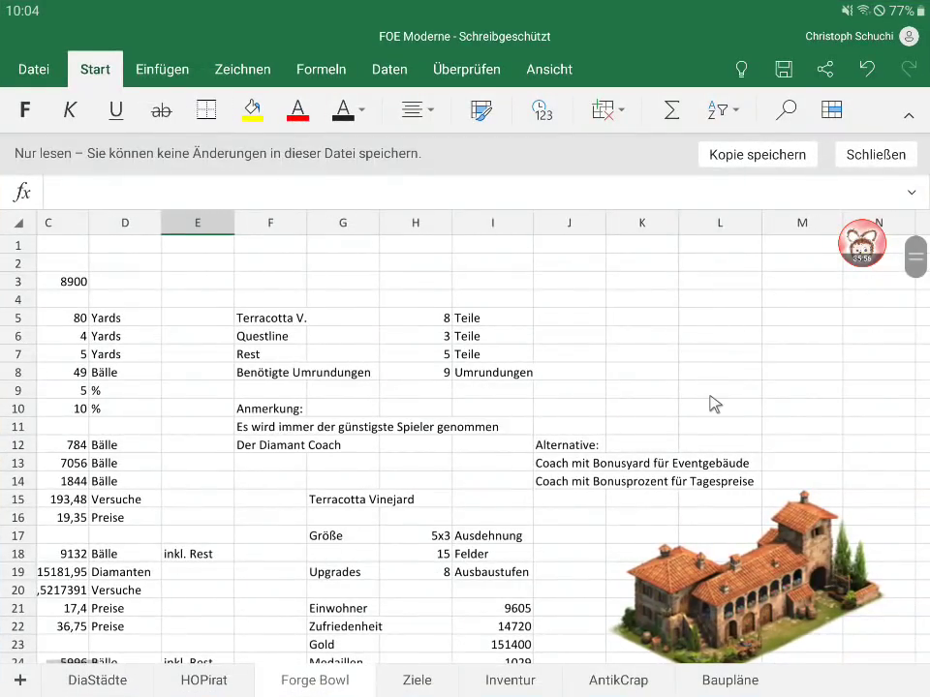
pyautogui.hscroll(3, 714, 404)
pyautogui.scroll(-1, 714, 405)
pyautogui.scroll(-6, 714, 405)
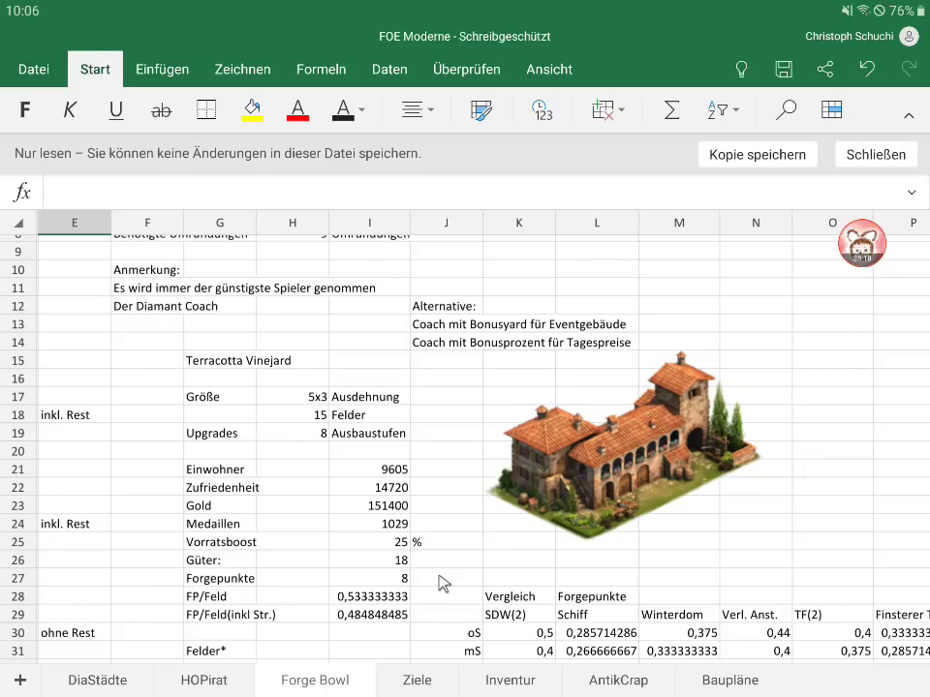
# Step: Compare the vineyard's FP/Feld figures with the Forgepunkte comparison table for other event buildings in rows 28 to 31
pyautogui.moveTo(496, 581); pyautogui.dragTo(481, 524)
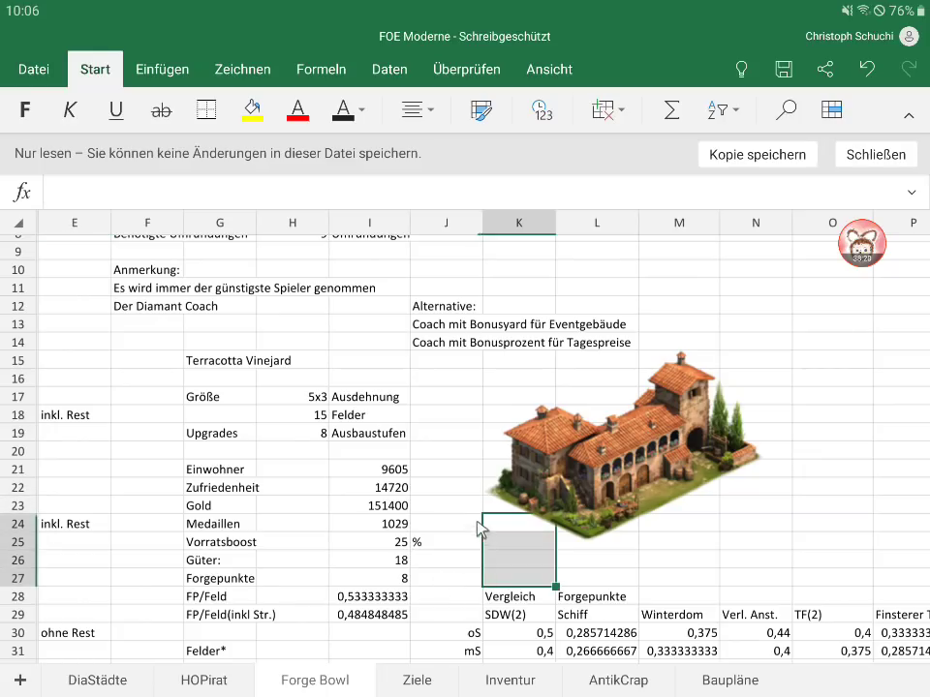
pyautogui.scroll(-3, 489, 543)
pyautogui.click(470, 496)
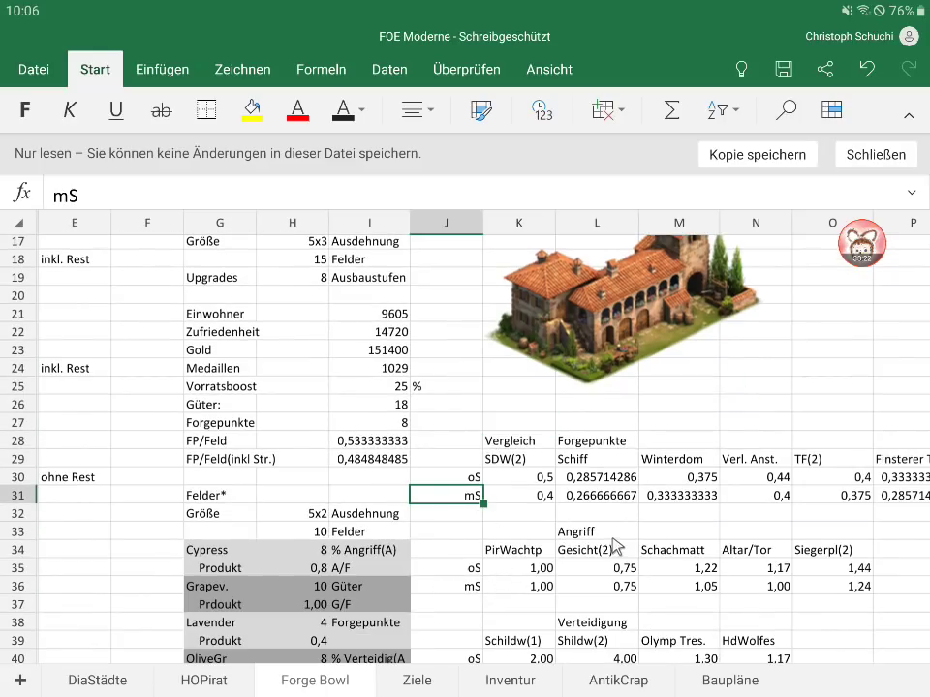
pyautogui.hscroll(3, 594, 547)
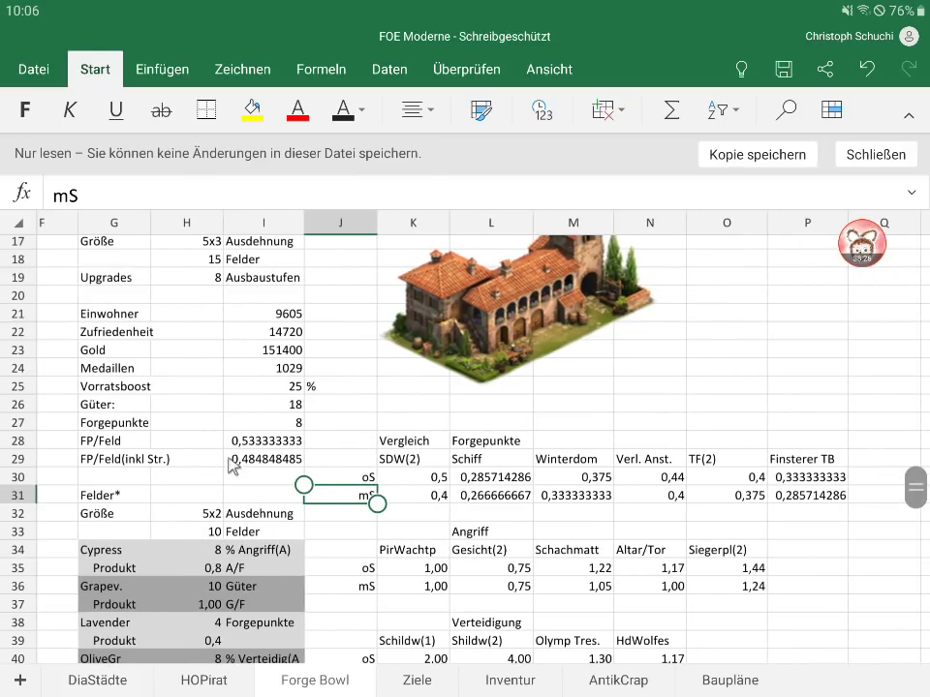
pyautogui.click(549, 413)
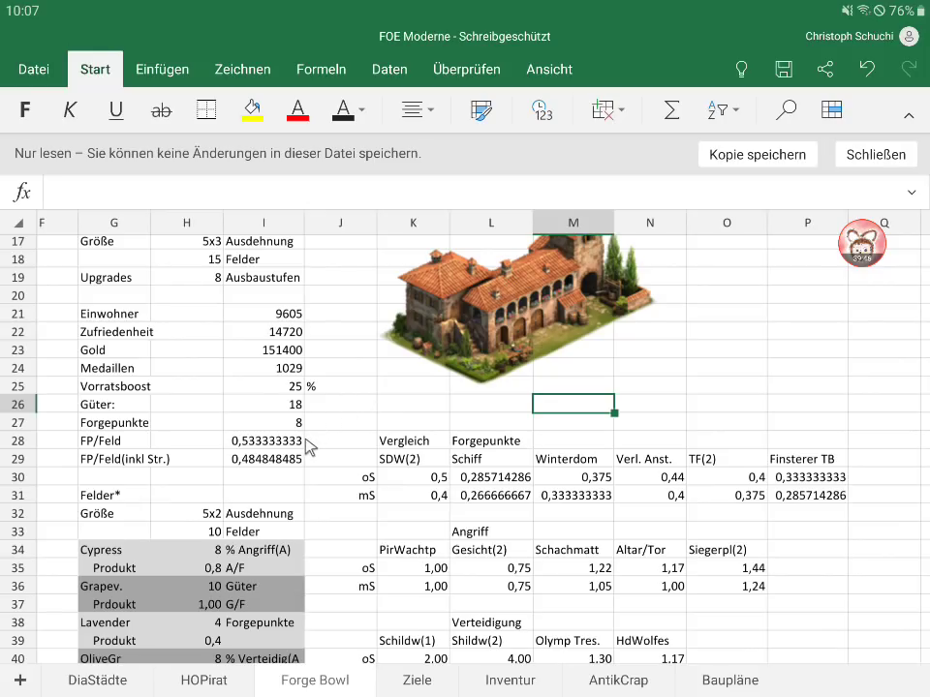
# Step: Examine the Cypress, Grapevine, Lavender and Olive Grove field figures against the Angriff, Verteidigung and Güter comparison tables down to row 48
pyautogui.scroll(-1, 308, 448)
pyautogui.scroll(-3, 308, 448)
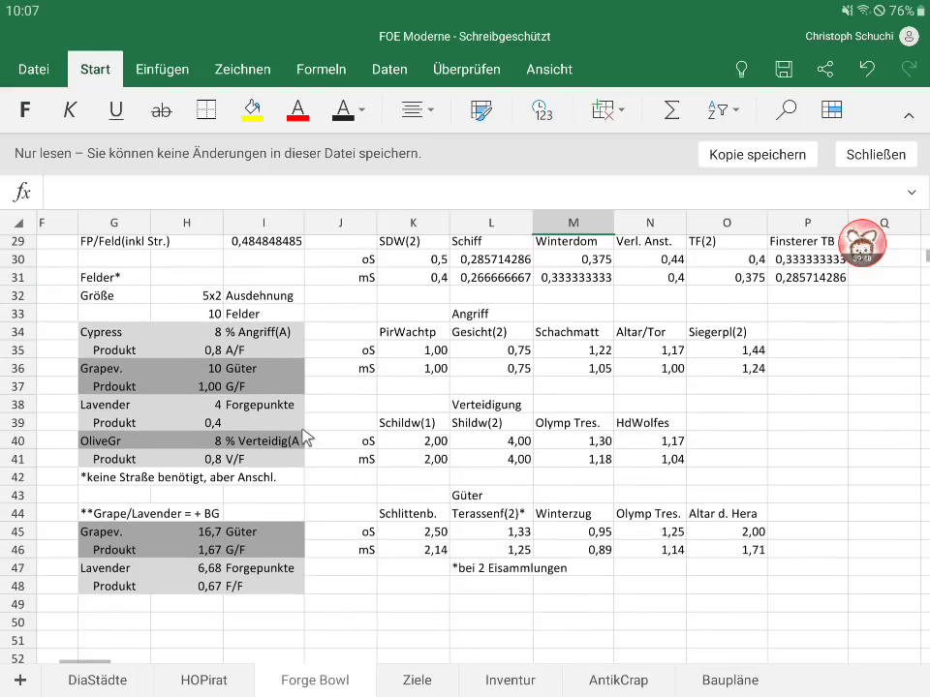
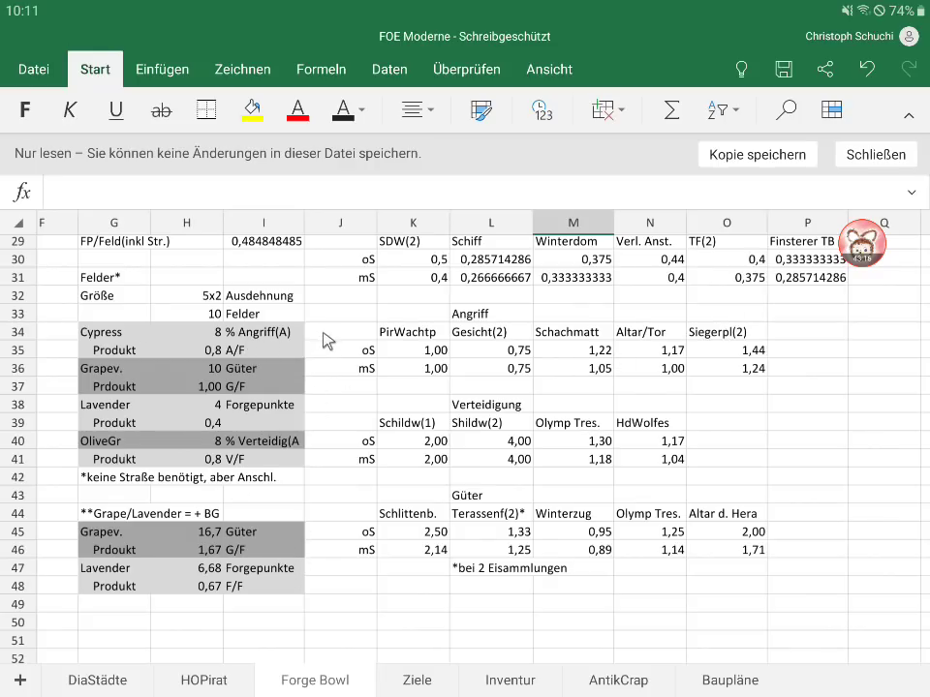
pyautogui.scroll(5, 395, 409)
pyautogui.scroll(2, 395, 410)
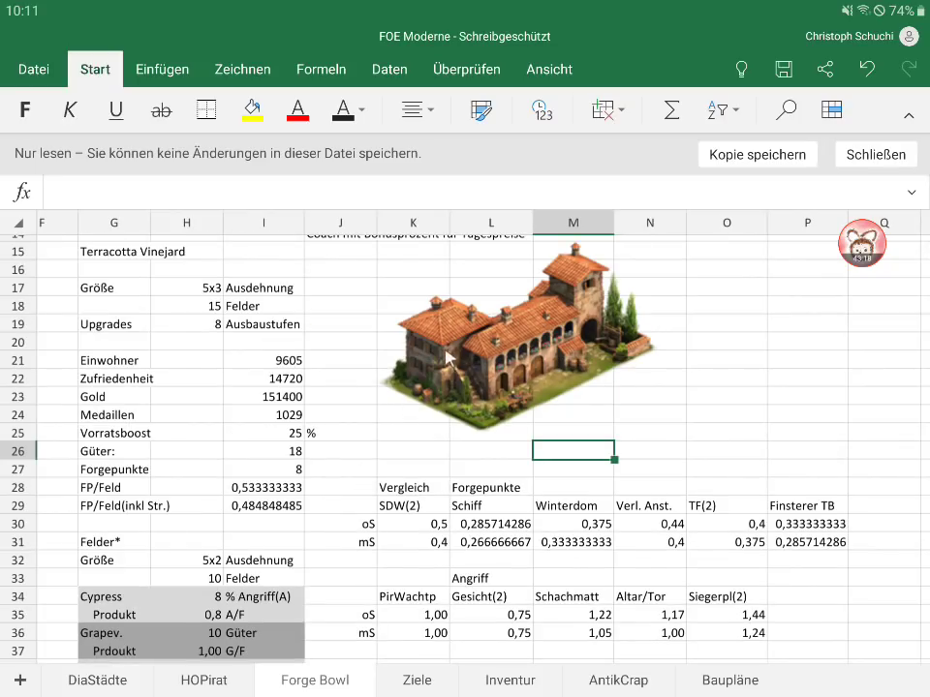
pyautogui.scroll(-4, 643, 409)
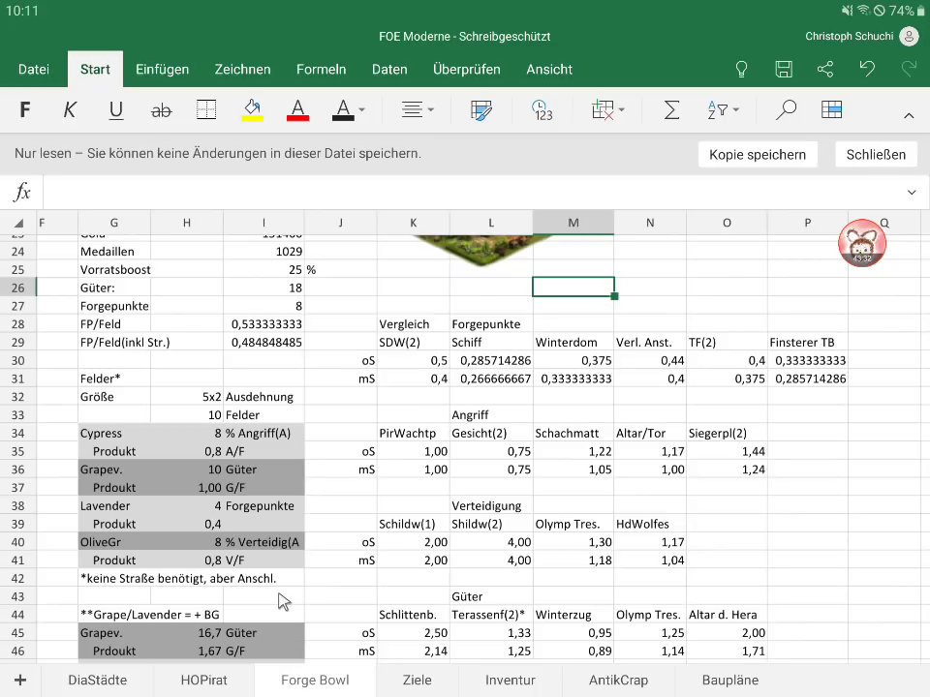
pyautogui.scroll(-1, 547, 483)
pyautogui.scroll(-1, 547, 482)
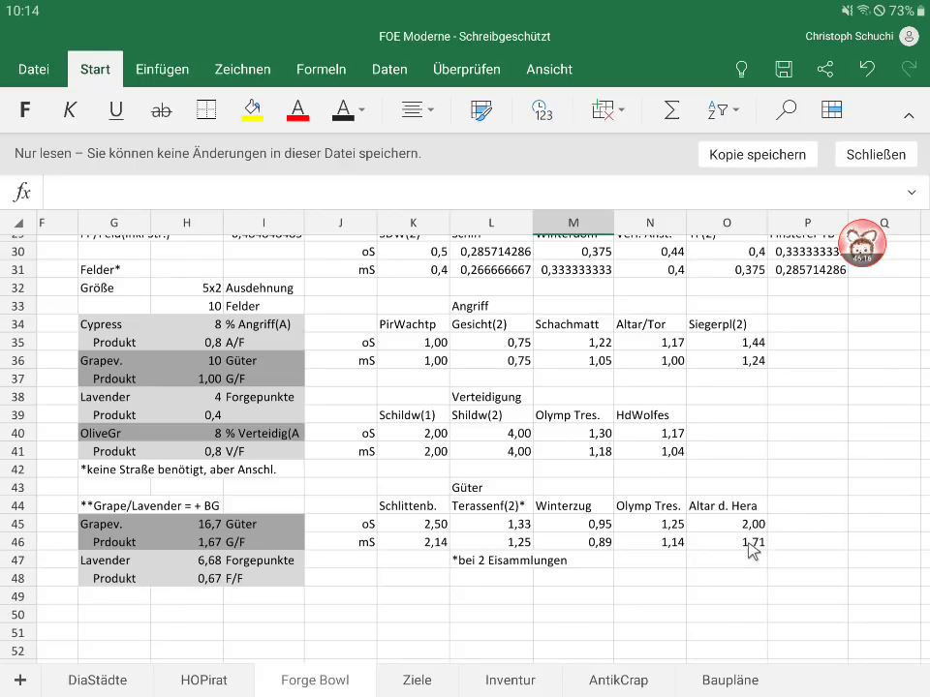
# Step: Check the formula behind the Altar d. Hera value without road in O45 and review the field comparison tables again
pyautogui.click(750, 509)
pyautogui.click(755, 524)
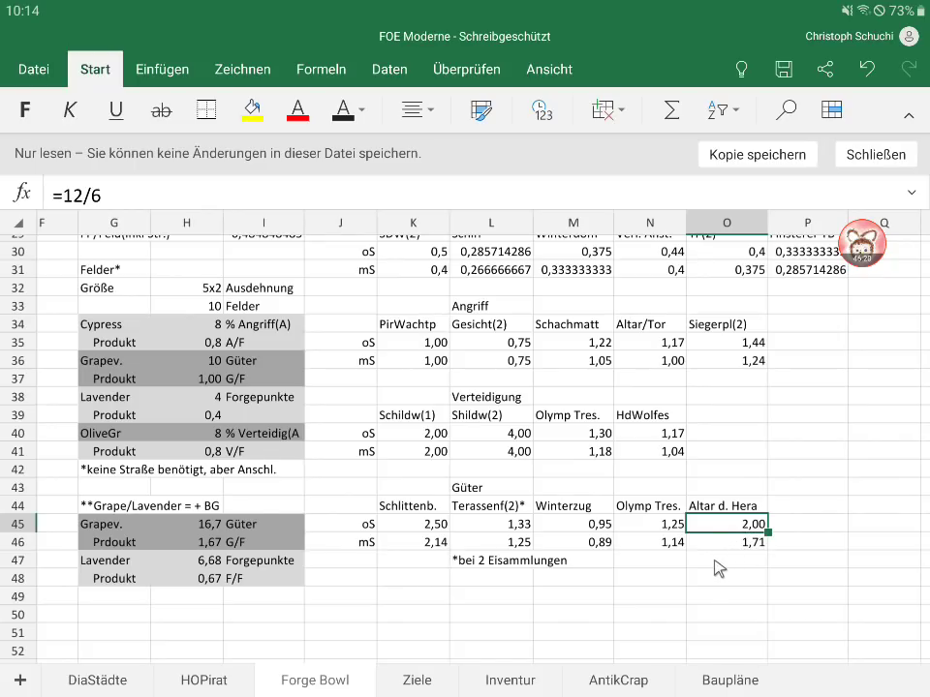
pyautogui.click(716, 560)
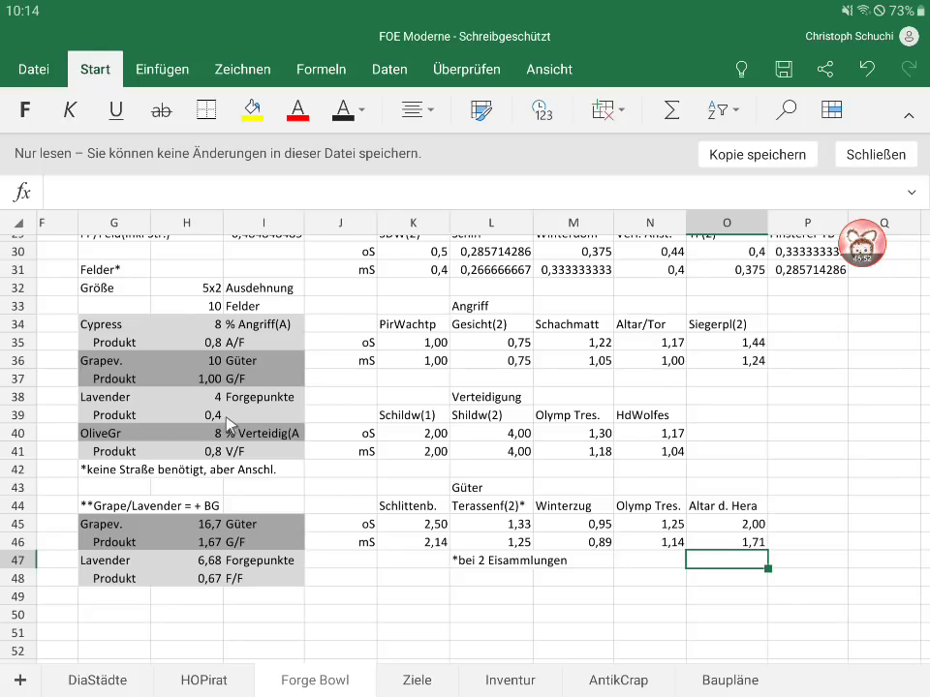
pyautogui.scroll(3, 402, 344)
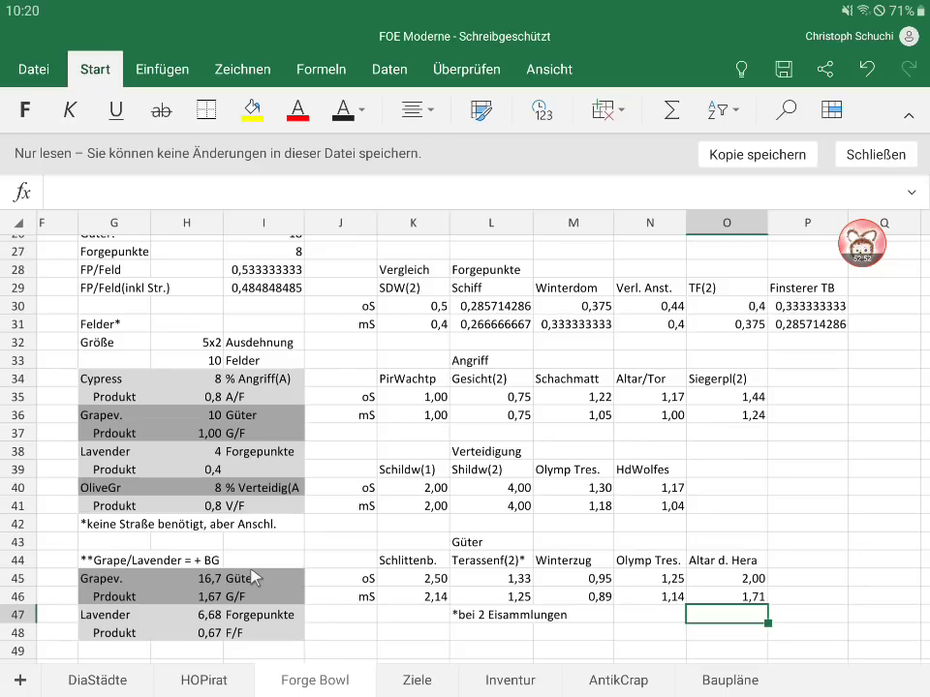
# Step: Switch to Forge of Empires, view the overview of Die blaue Galaxie, and close it again
pyautogui.hotkey('alt', 'Tab')
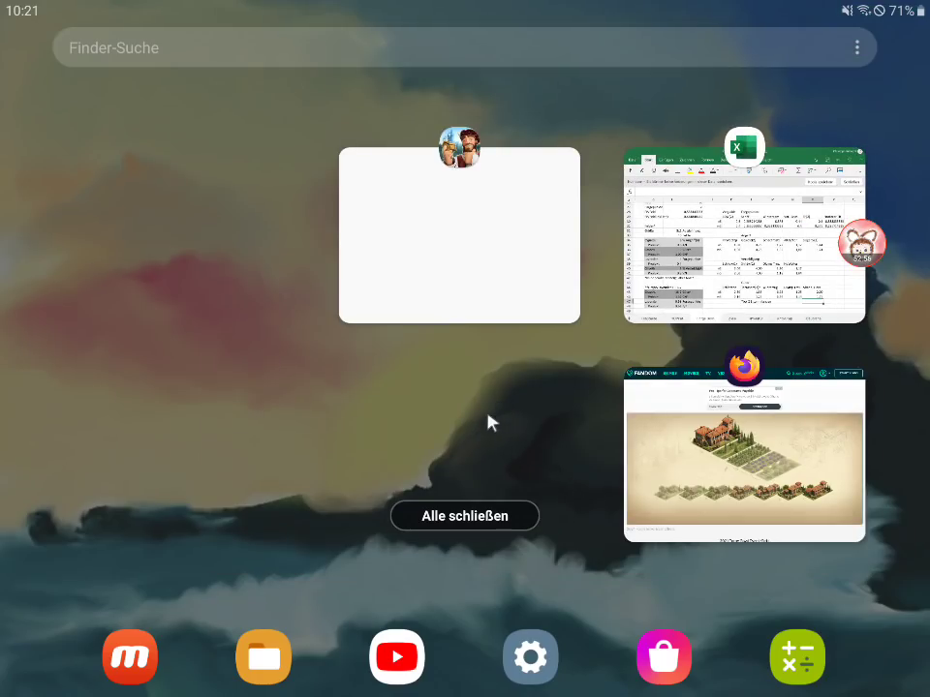
pyautogui.click(453, 206)
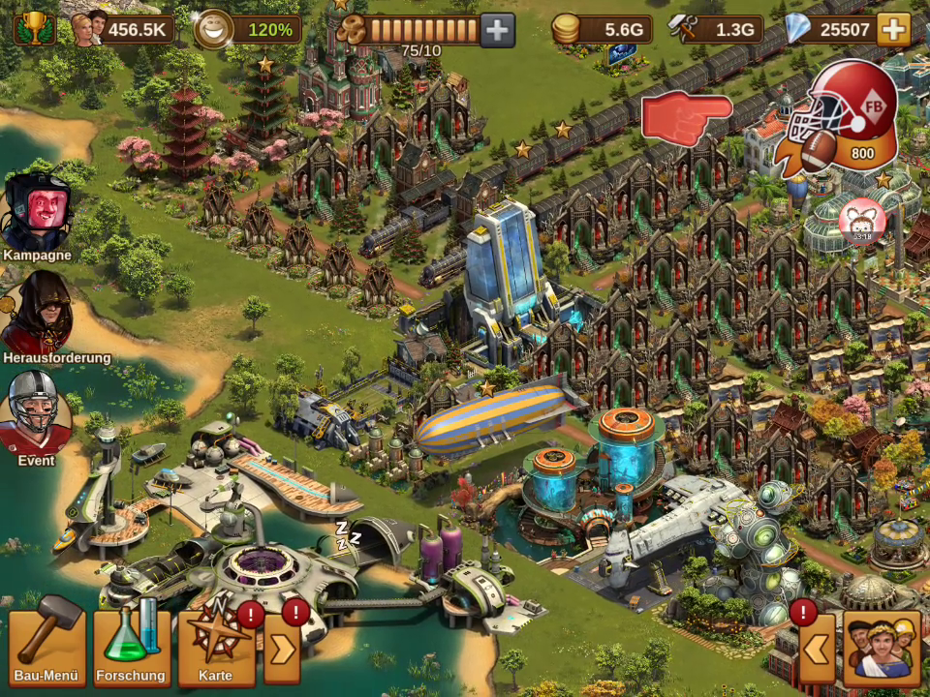
pyautogui.click(547, 555)
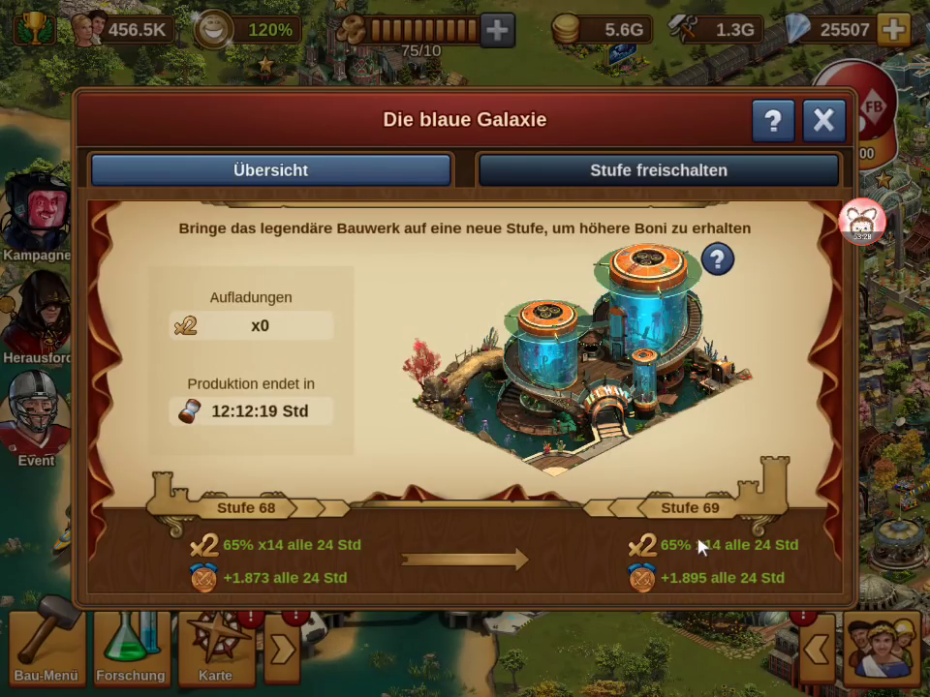
pyautogui.click(825, 122)
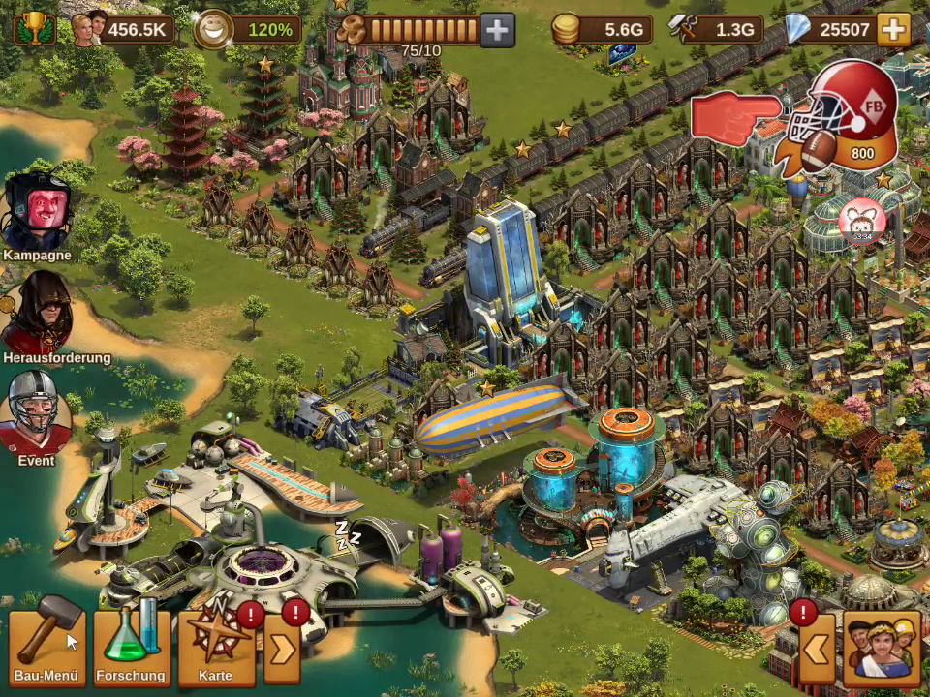
# Step: Open the city's reorganization mode from the build mode and inspect the free building area around the short road
pyautogui.press('b')
pyautogui.moveTo(379, 411); pyautogui.dragTo(287, 266)
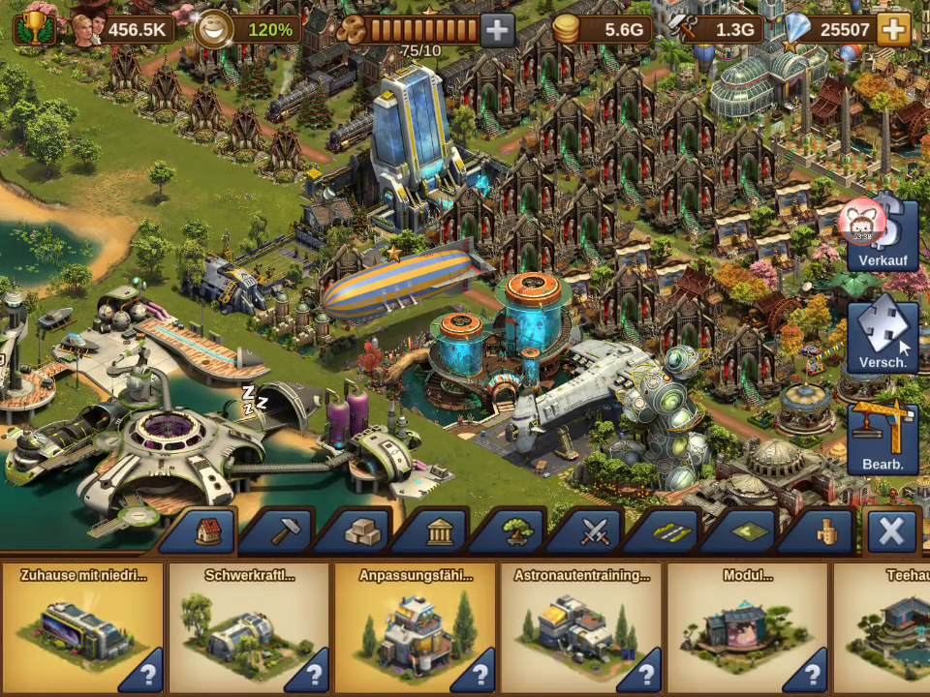
pyautogui.click(876, 450)
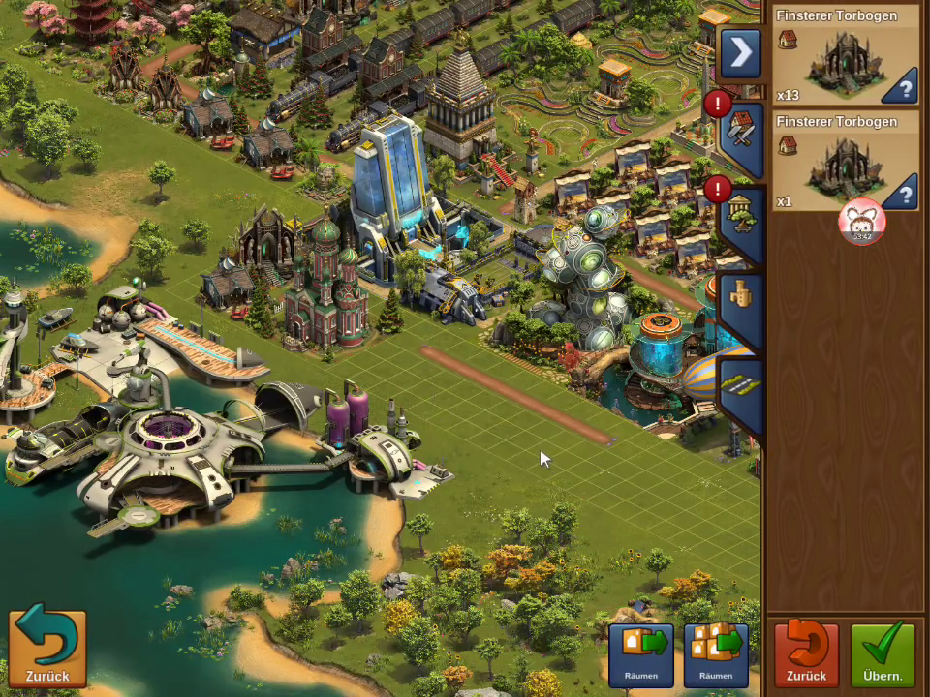
pyautogui.moveTo(540, 456); pyautogui.dragTo(494, 446)
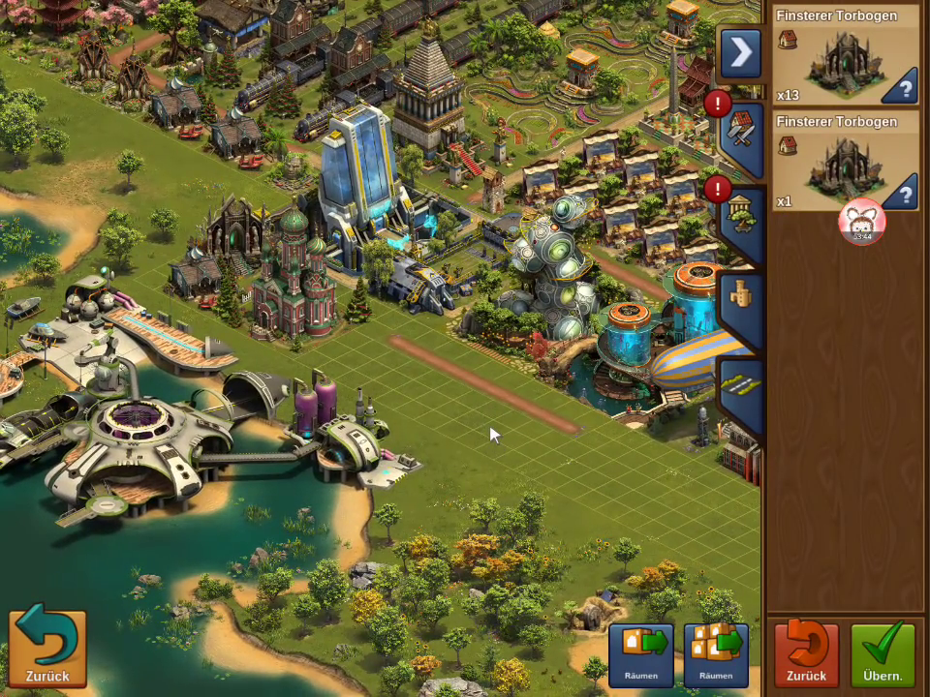
pyautogui.moveTo(487, 431); pyautogui.dragTo(417, 475)
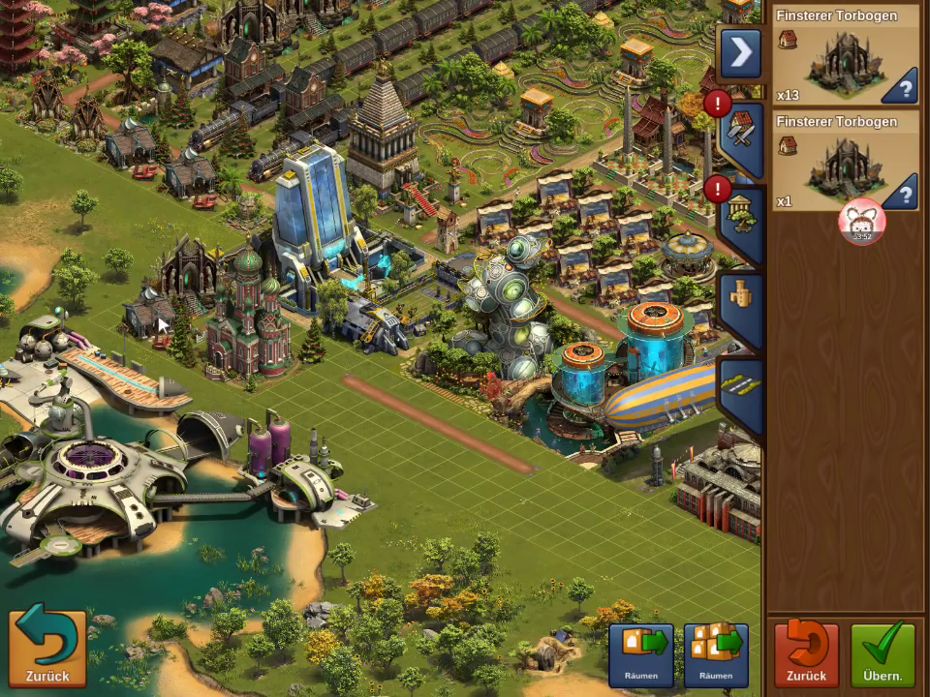
pyautogui.moveTo(525, 494); pyautogui.dragTo(201, 338)
pyautogui.moveTo(632, 542); pyautogui.dragTo(547, 557)
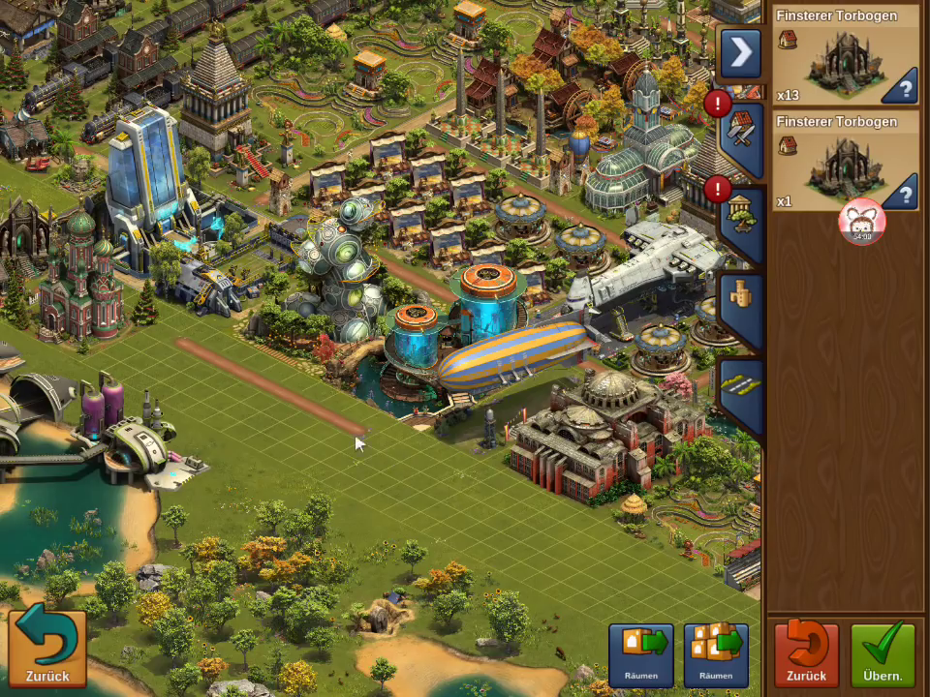
pyautogui.moveTo(201, 378); pyautogui.dragTo(291, 442)
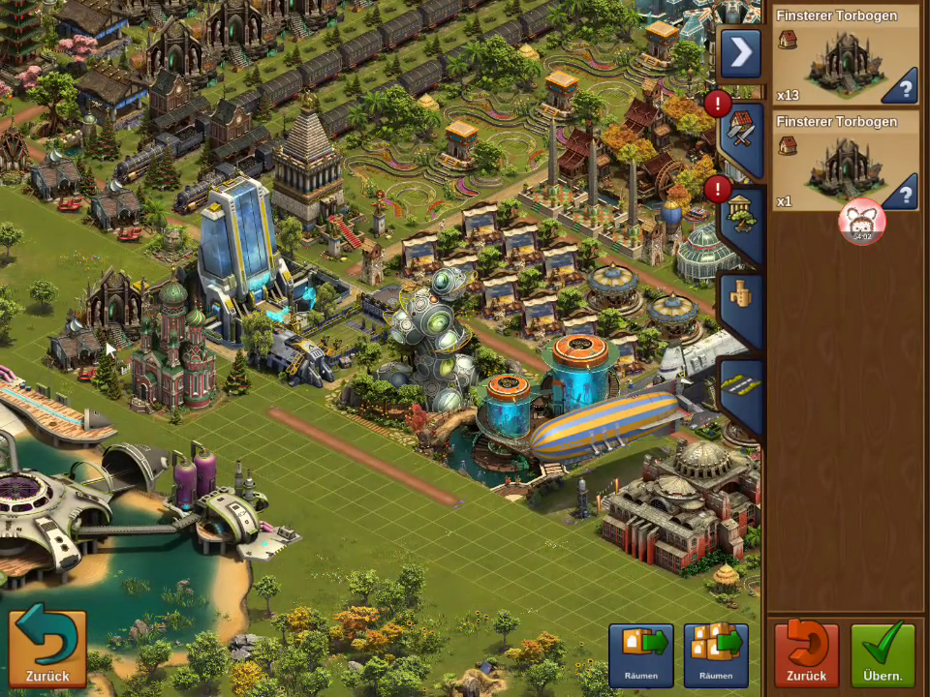